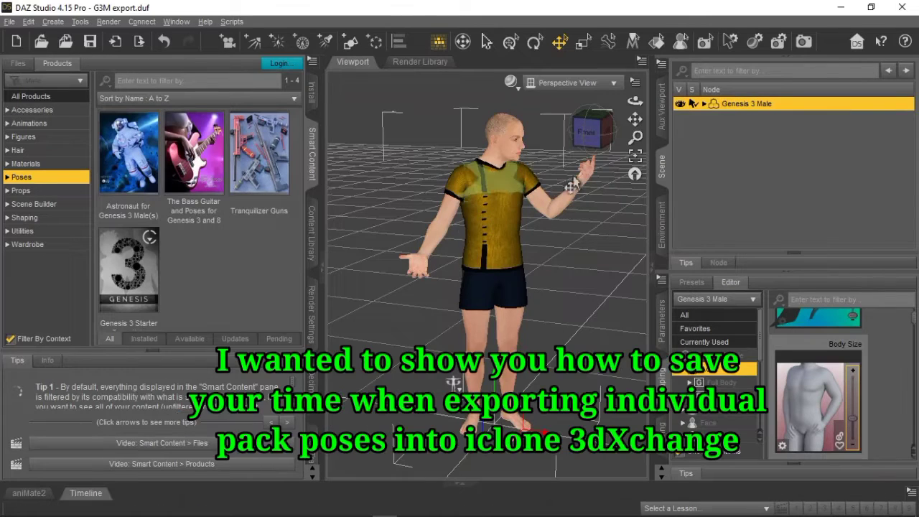
- Switch to iClone 3DXchange, view the astronaut character's pose from another angle, and return to DAZ Studio
mouse_move(388, 511)
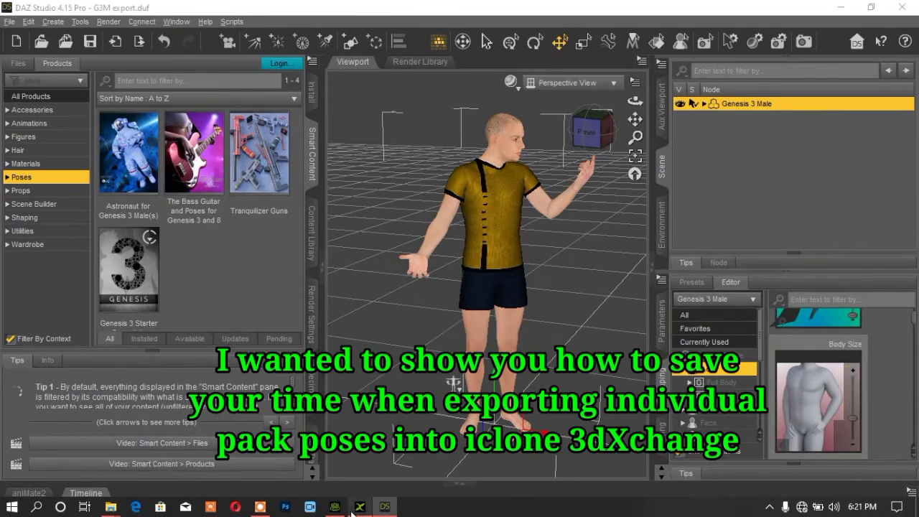
click(358, 511)
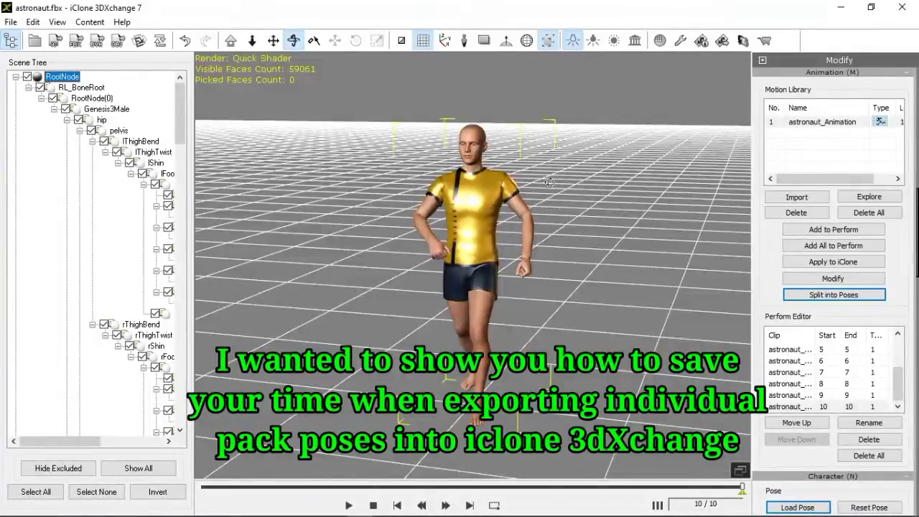
drag(549, 182, 475, 214)
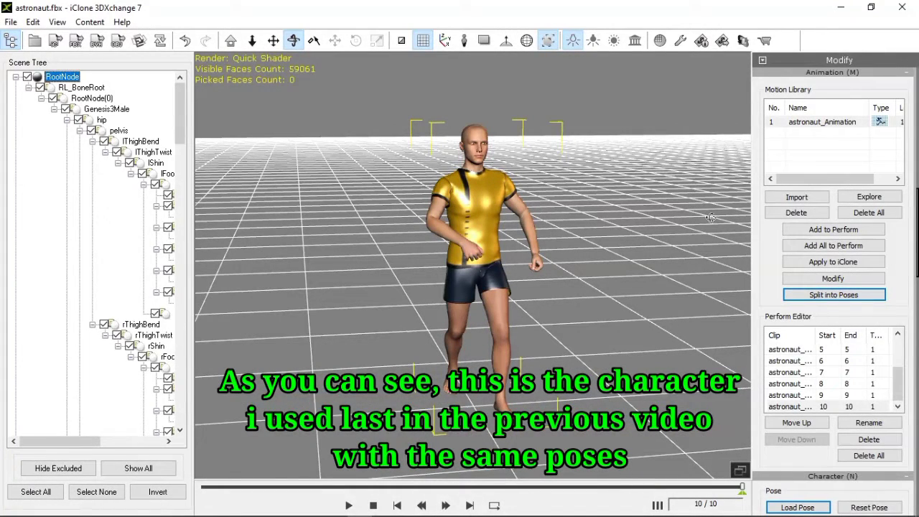
click(385, 506)
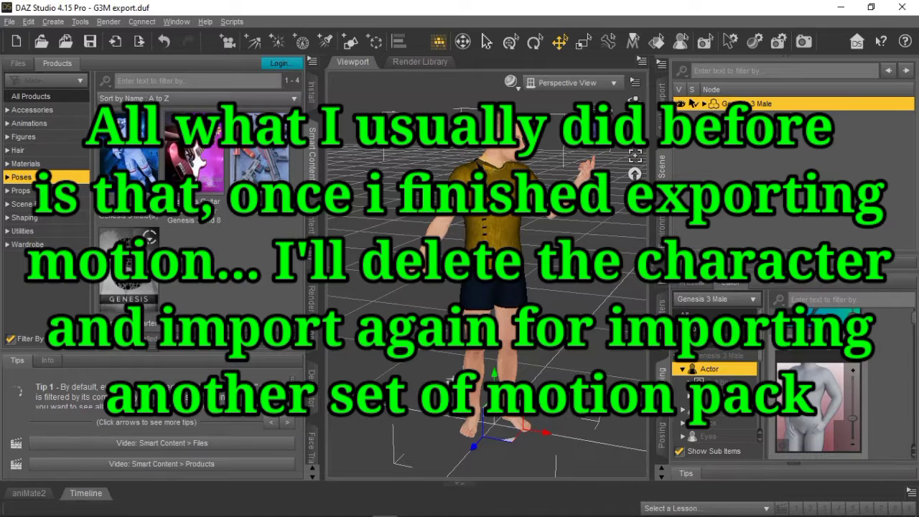
- Check the Daz Export folder in File Explorer, and switch to iClone 3DXchange to look at the character
mouse_move(334, 508)
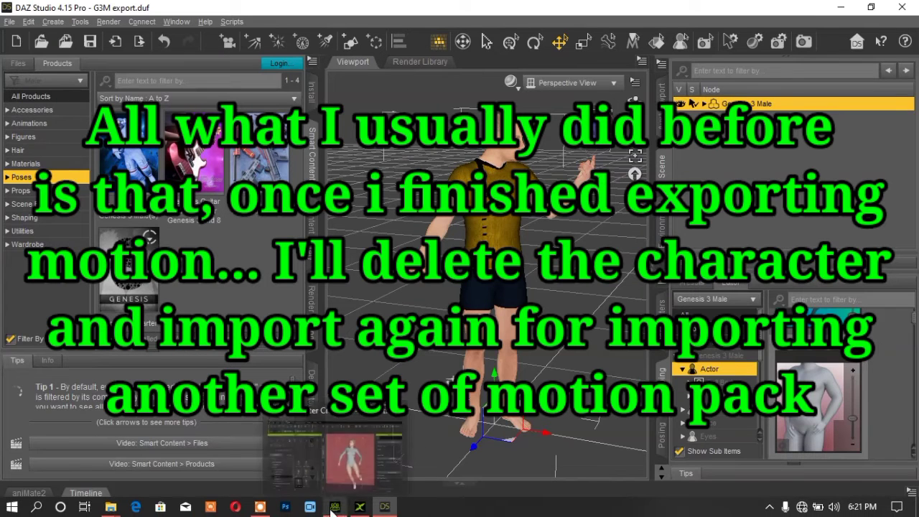
mouse_move(96, 502)
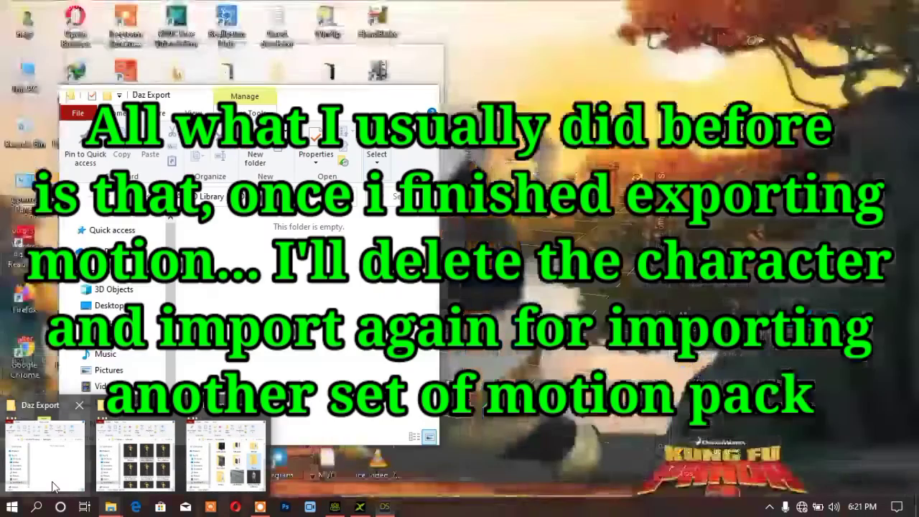
click(52, 487)
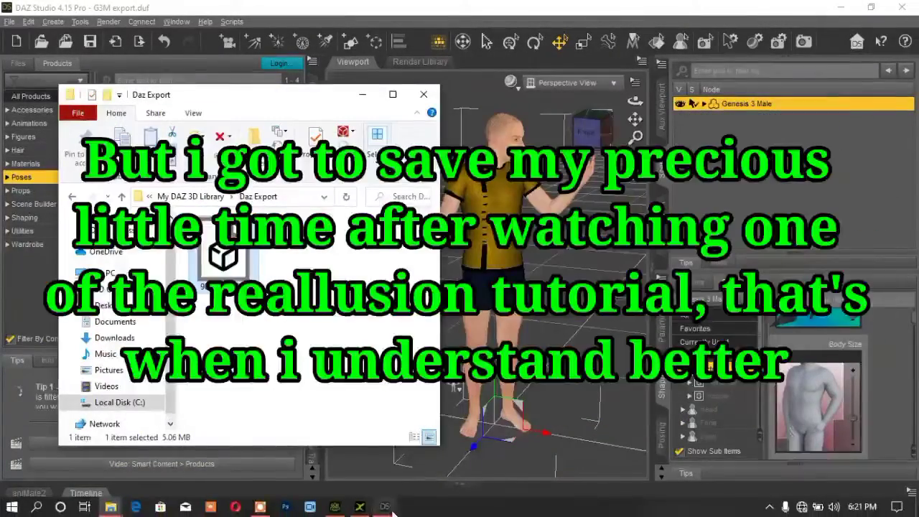
click(359, 506)
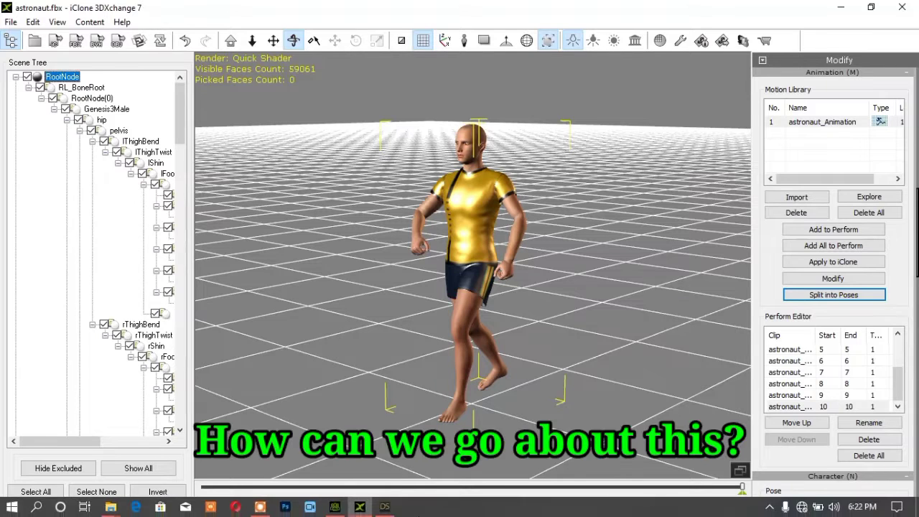
- Switch to DAZ Studio, view the Astronaut for Genesis 3 Male(s) product, and show the i13 pose pack in the content library
click(384, 506)
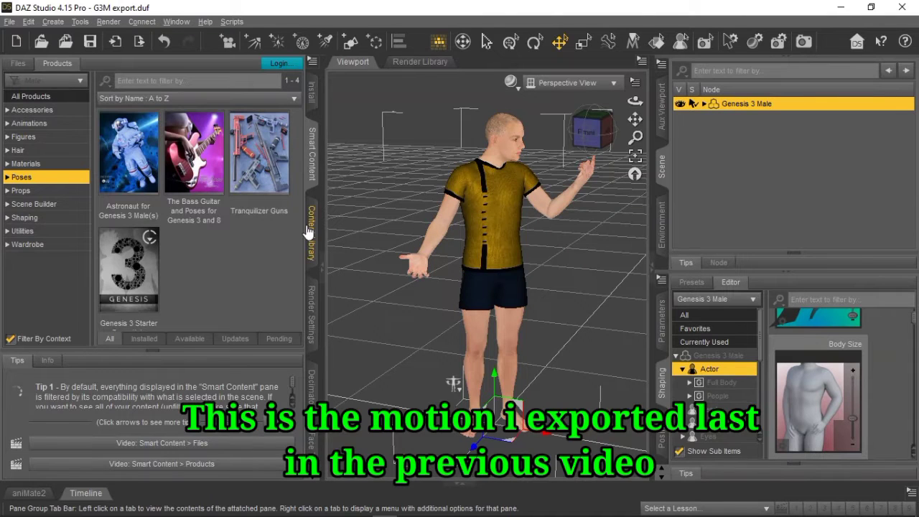
click(113, 143)
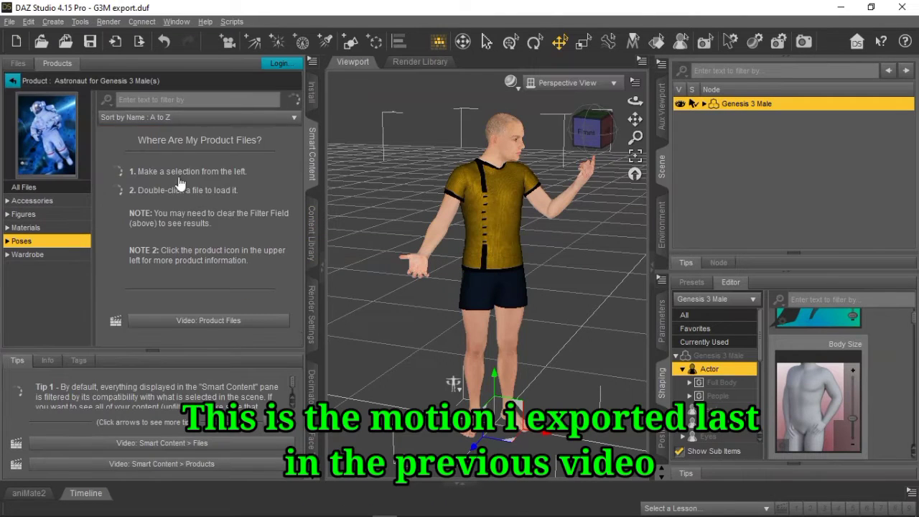
click(12, 80)
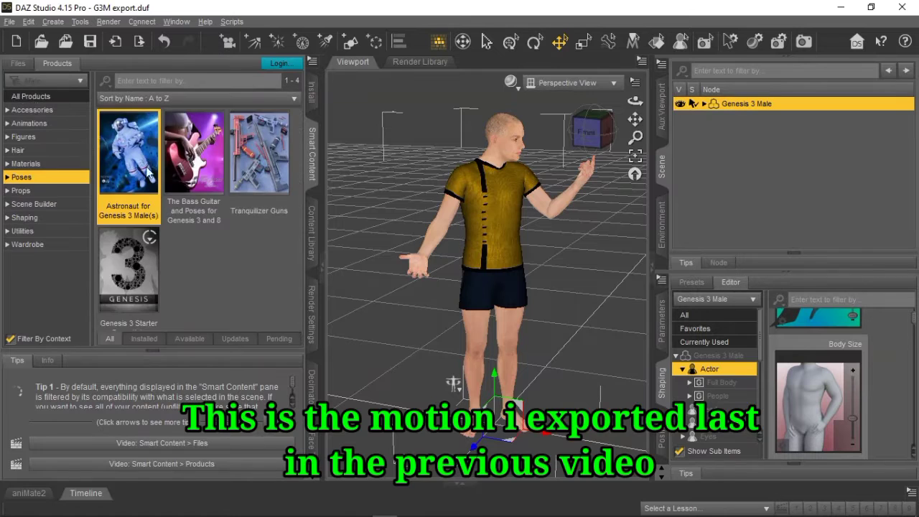
click(311, 231)
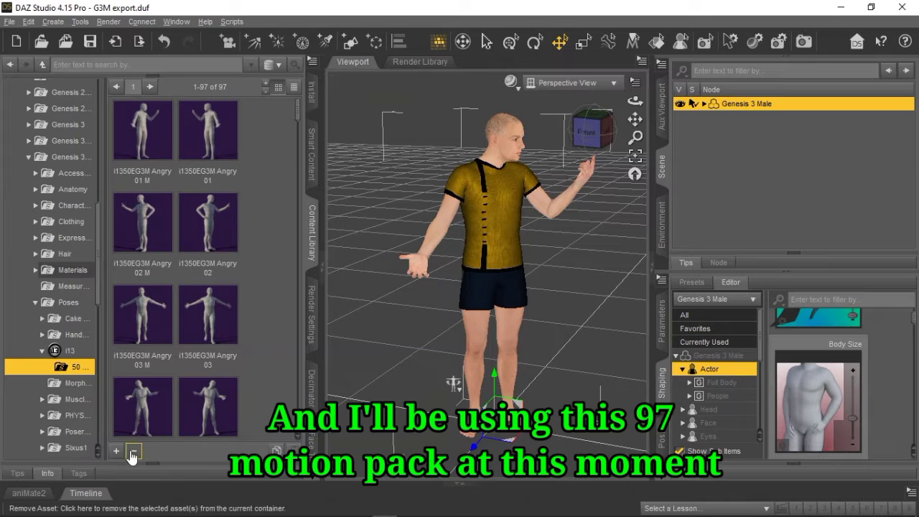
- Check the Genesis 3 Male pose keyframes in the timeline and the exported 90s poses.fbx in the Daz Export folder
click(85, 492)
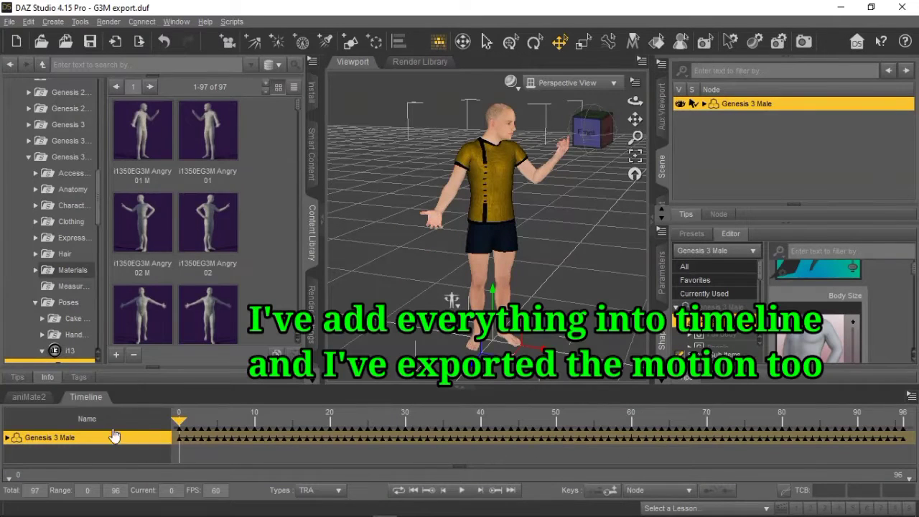
click(92, 397)
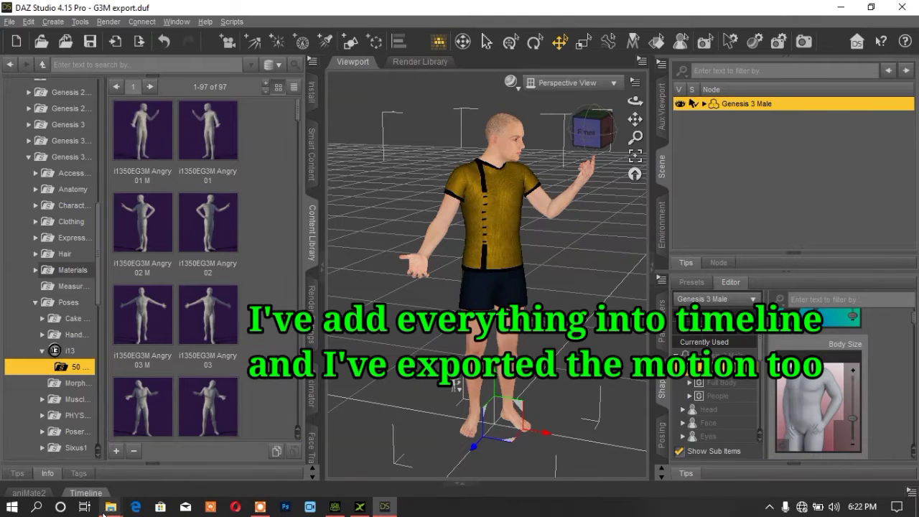
mouse_move(108, 508)
click(61, 459)
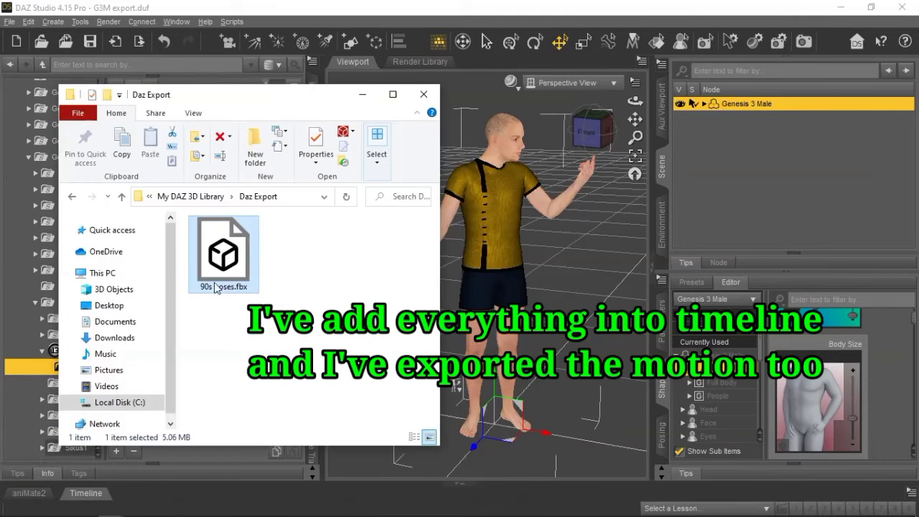
click(363, 94)
- Switch to iClone 3DXchange and delete all motions from the character's Motion Library
mouse_move(316, 511)
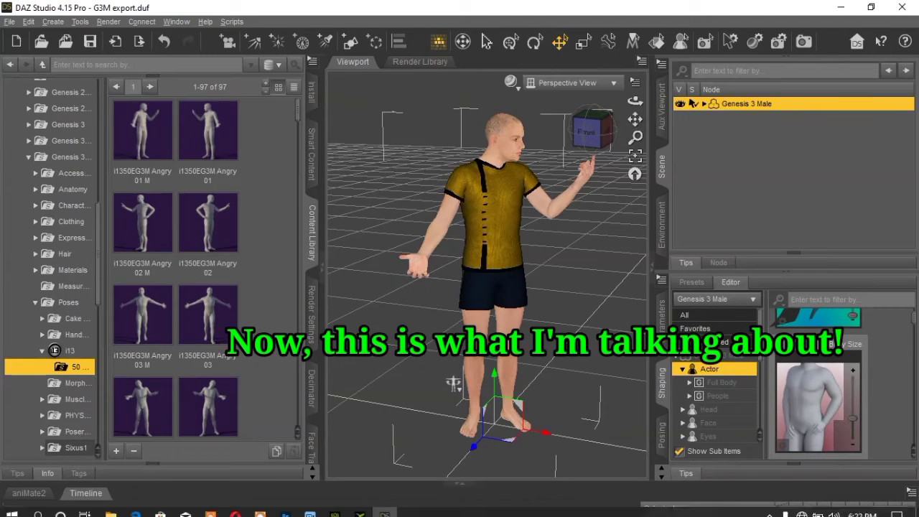
click(359, 506)
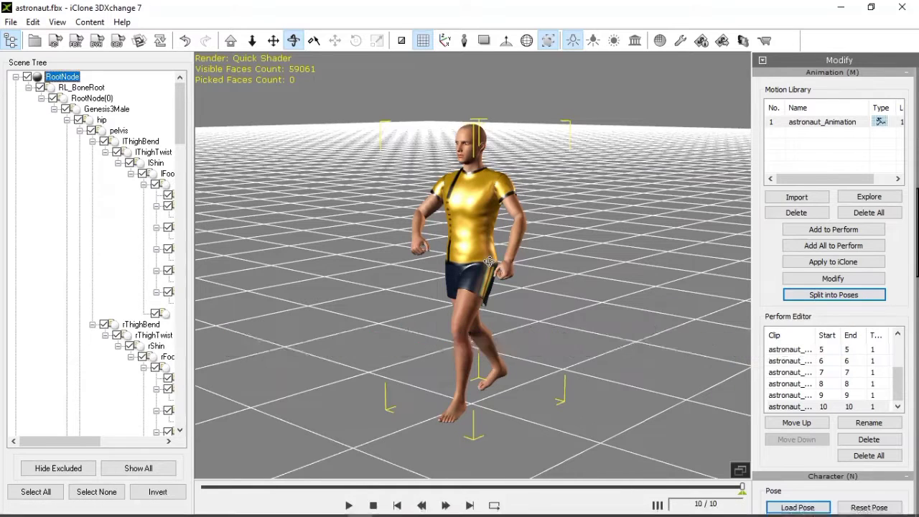
drag(416, 273, 540, 253)
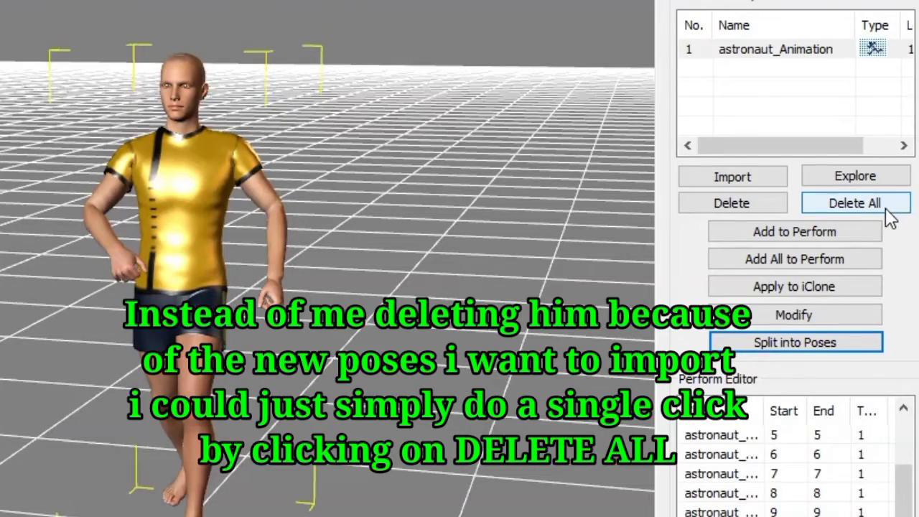
click(880, 208)
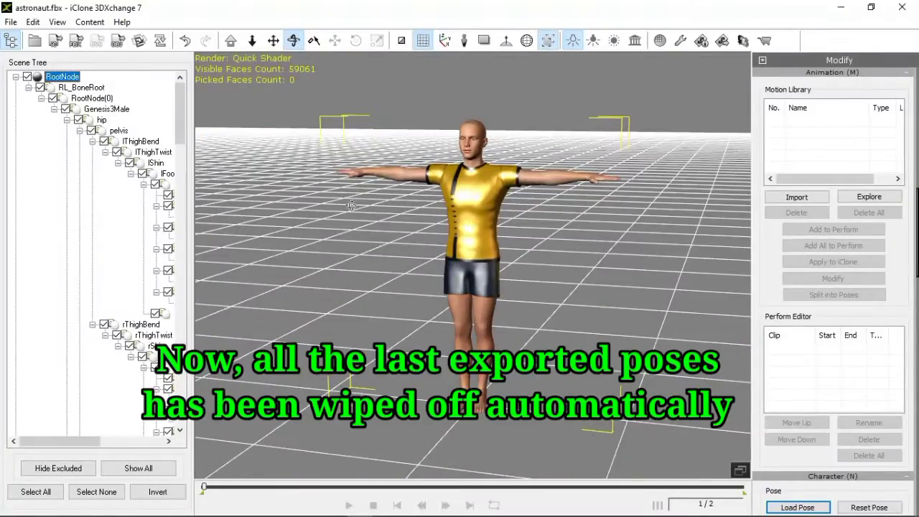
drag(323, 224, 439, 234)
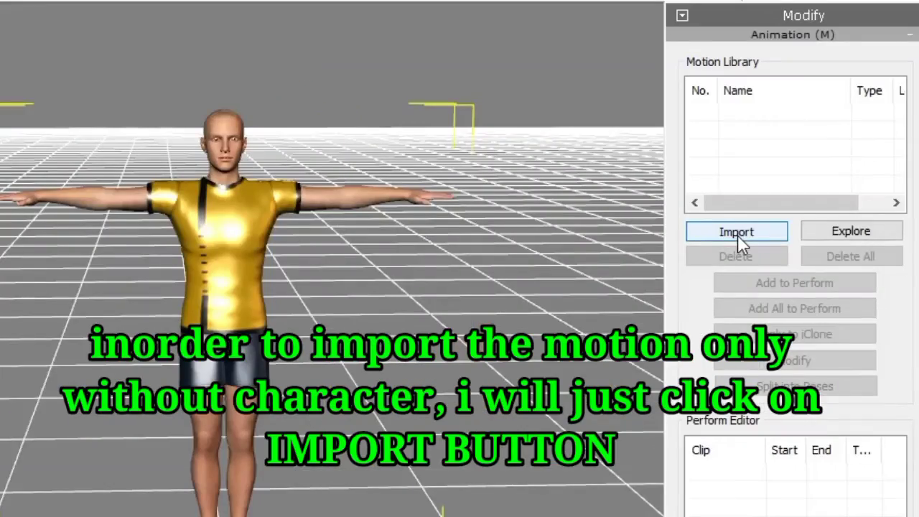
- Choose 90s poses.fbx from Public Documents > My DAZ 3D Library > Daz Export as the motion to import
click(738, 234)
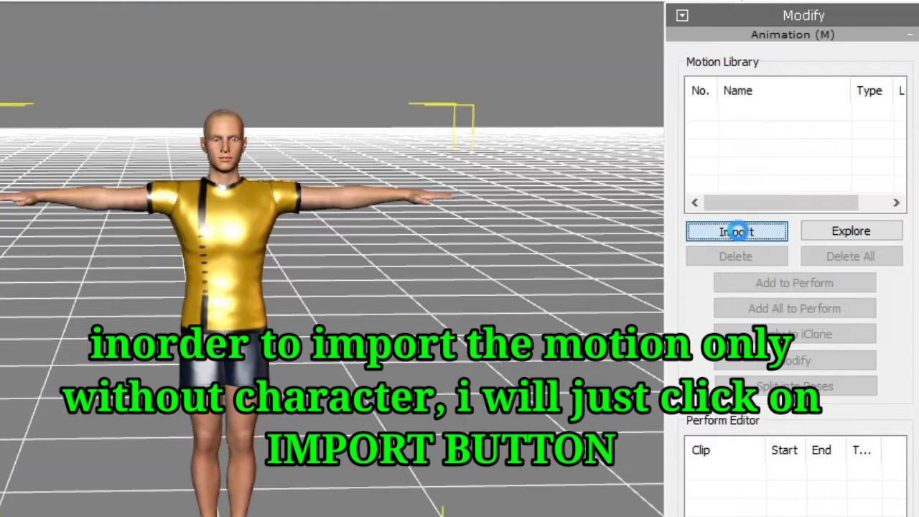
click(738, 234)
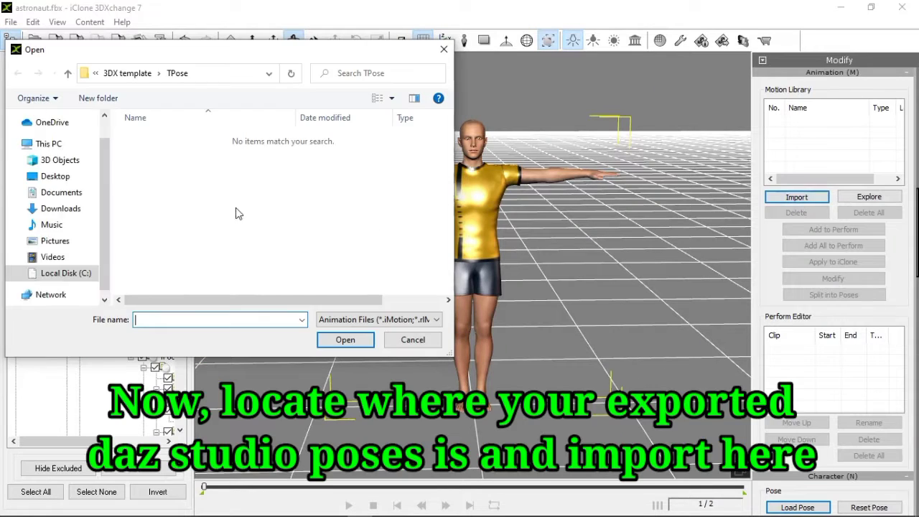
click(65, 273)
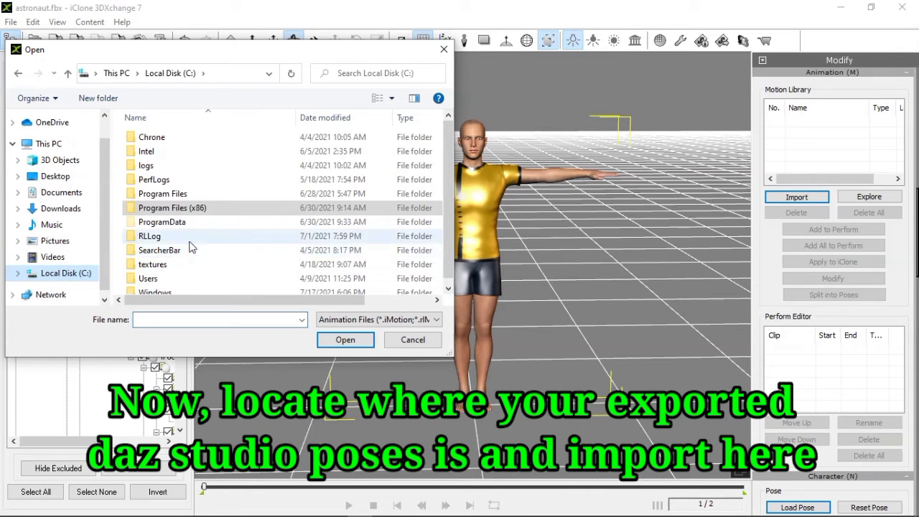
double_click(151, 288)
double_click(166, 166)
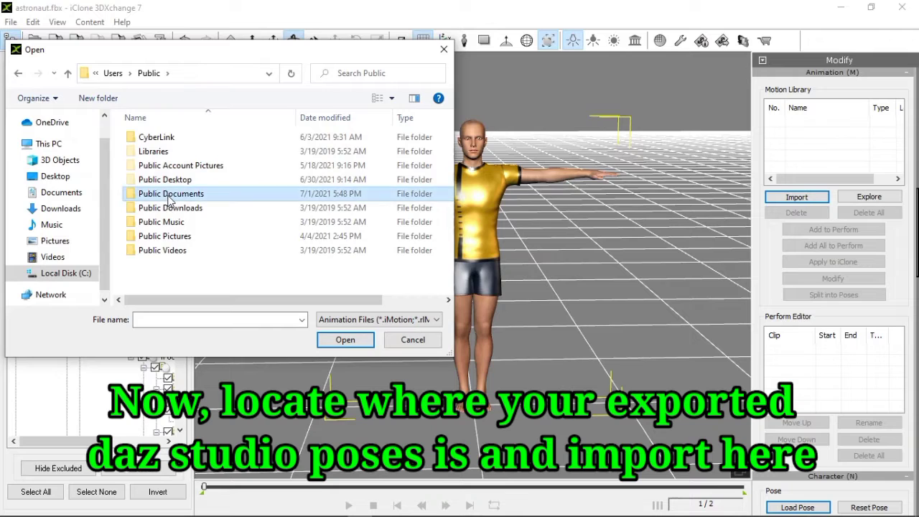
double_click(171, 188)
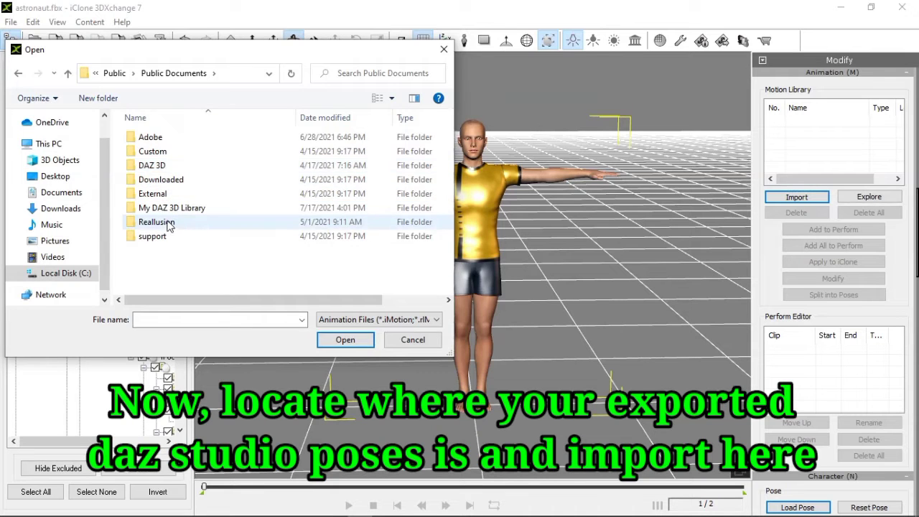
double_click(172, 208)
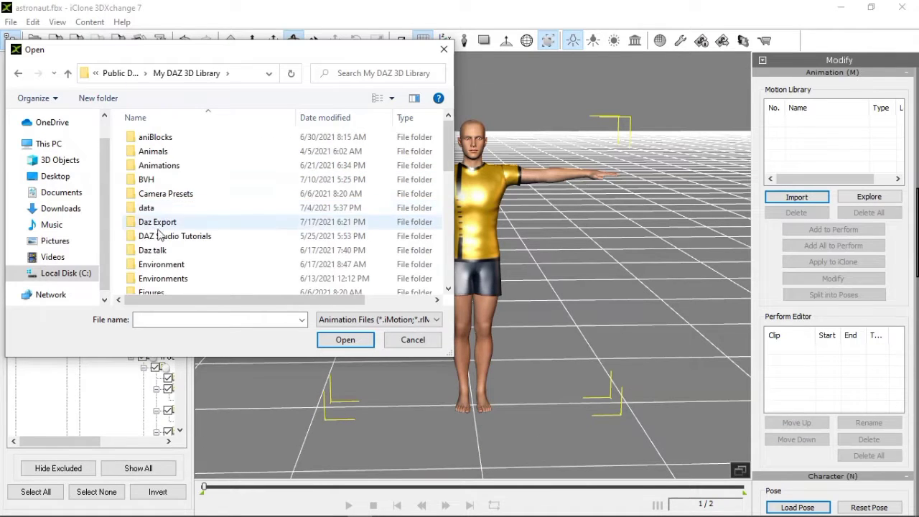
double_click(158, 222)
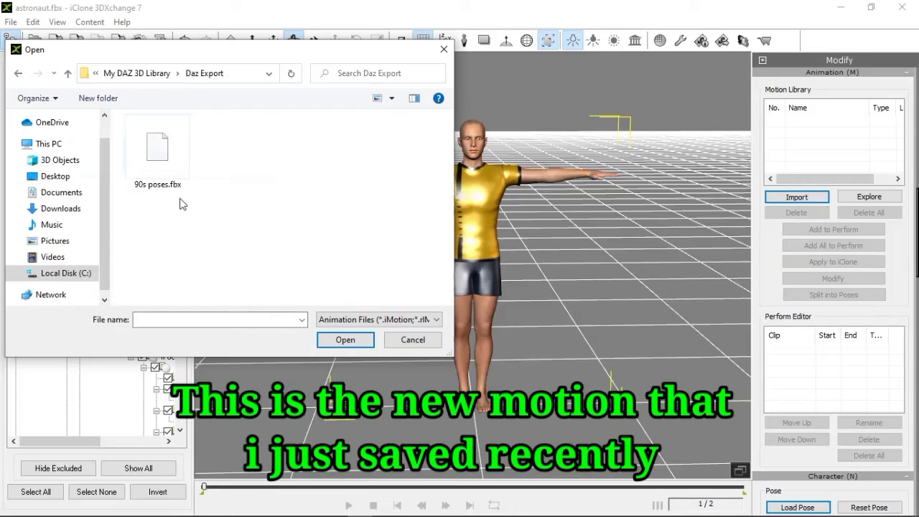
click(142, 161)
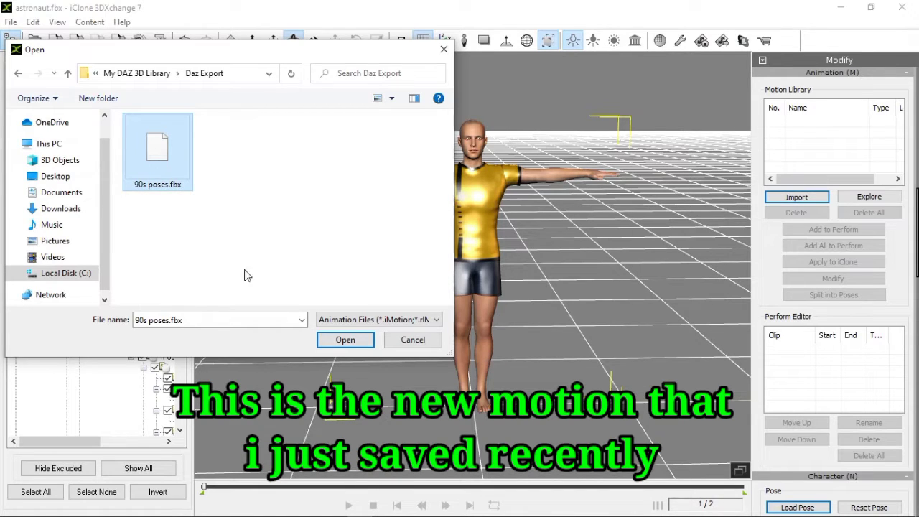
click(337, 340)
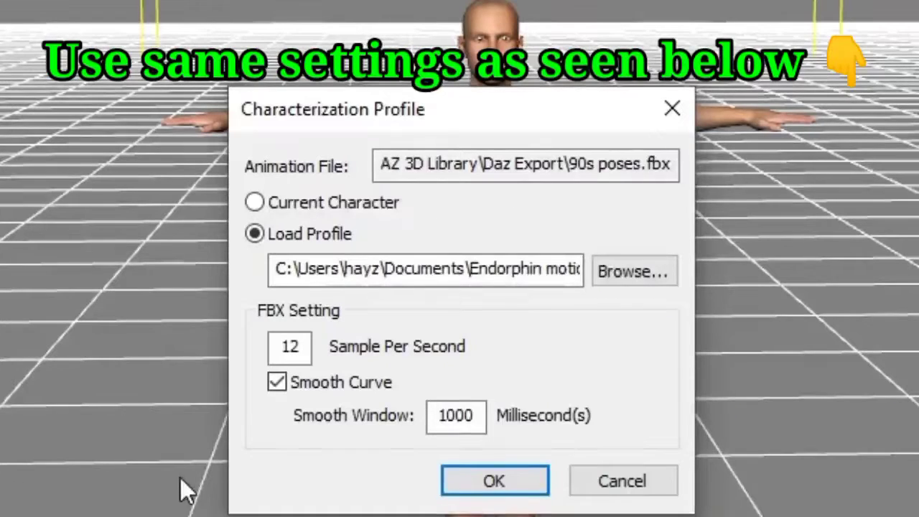
- Set the characterization profile to Current Character and import the motion onto the existing character
click(256, 203)
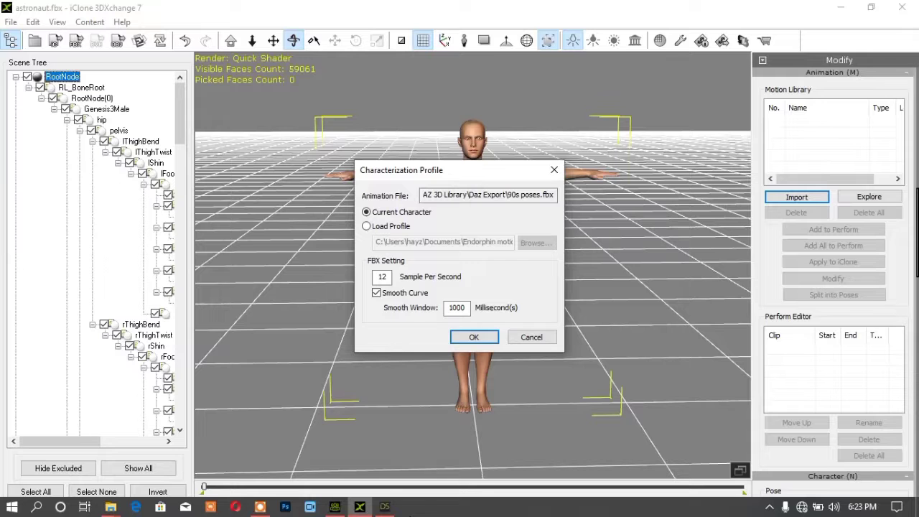
click(386, 506)
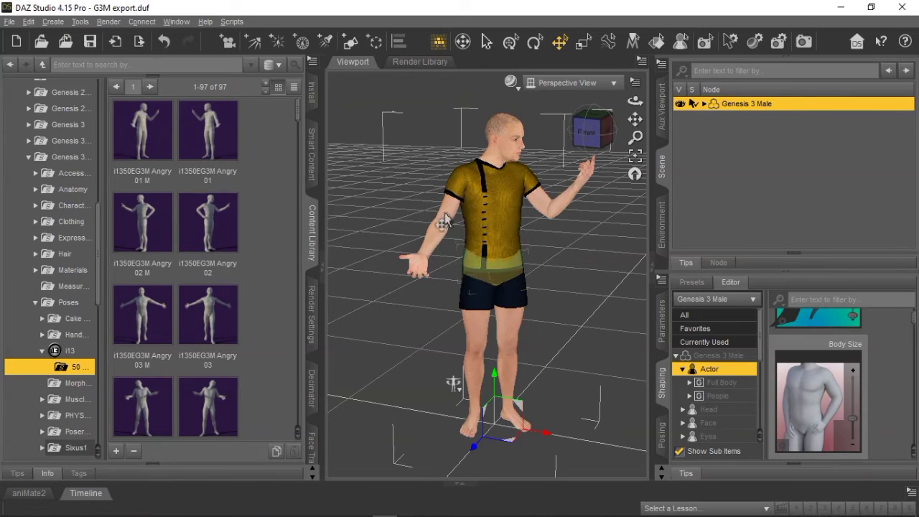
click(359, 506)
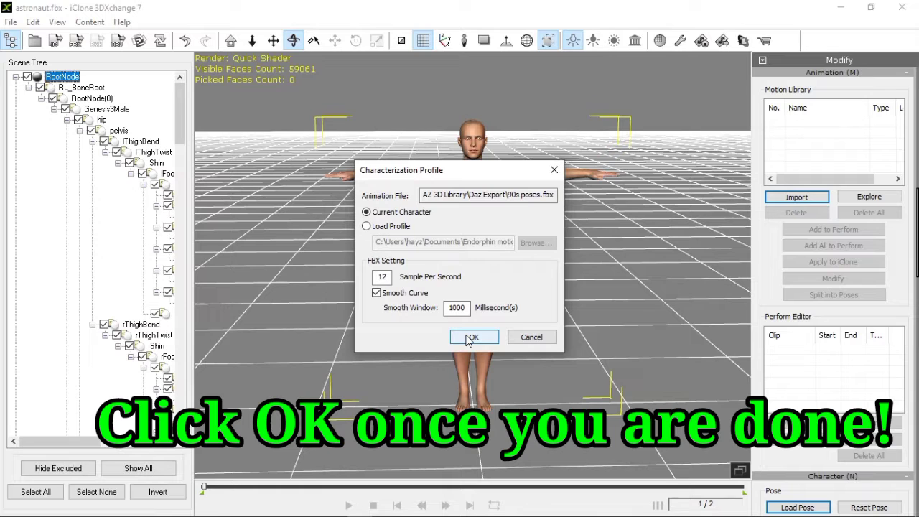
click(468, 338)
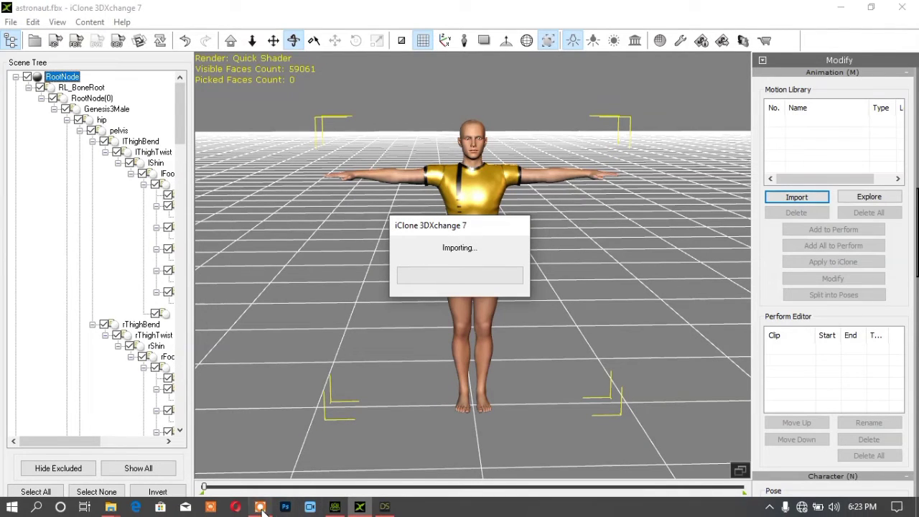
click(259, 506)
click(475, 483)
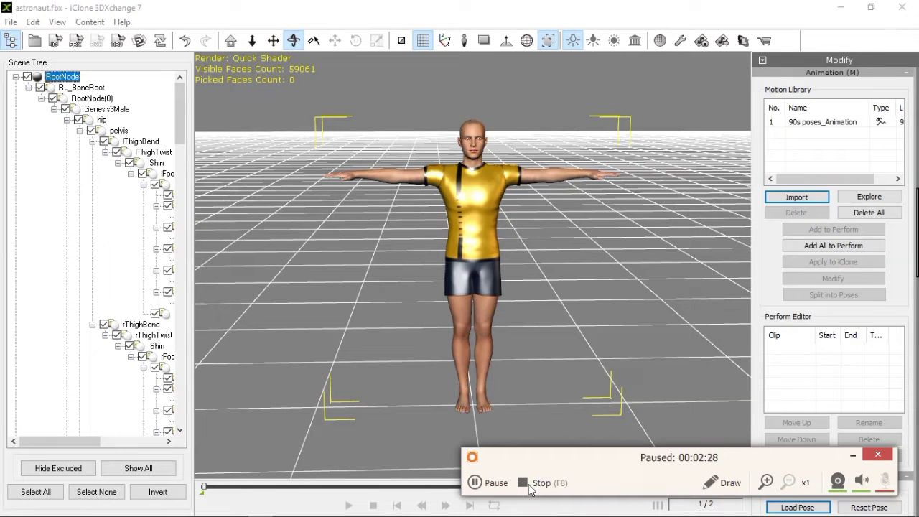
click(474, 482)
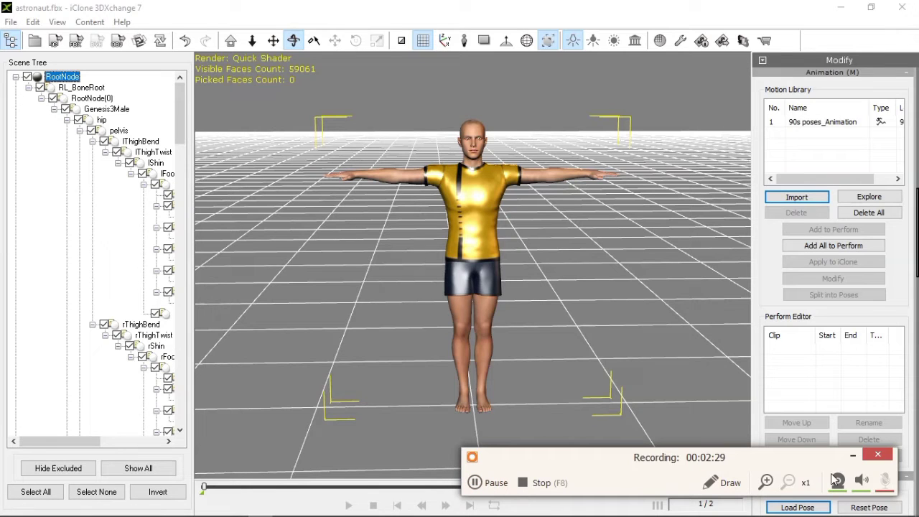
- Select the 90s poses_Animation motion in the Motion Library to preview its first pose on the character
click(852, 454)
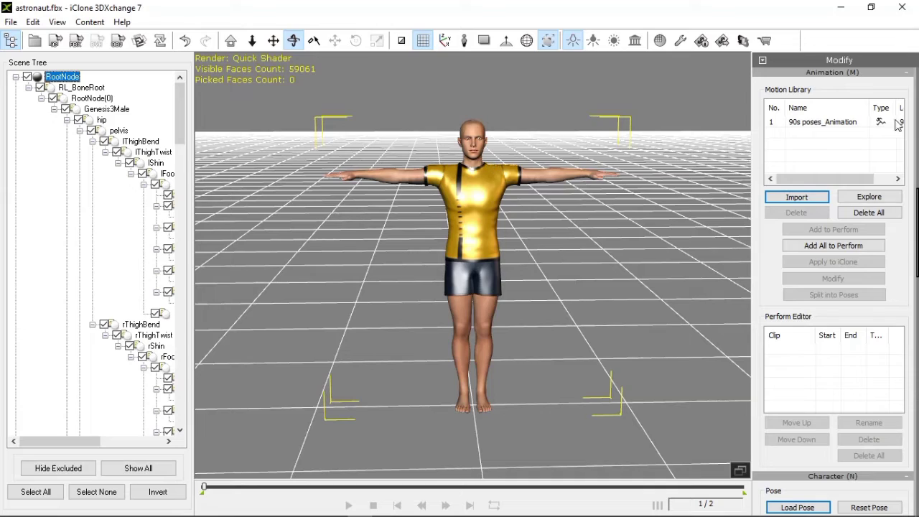
click(841, 123)
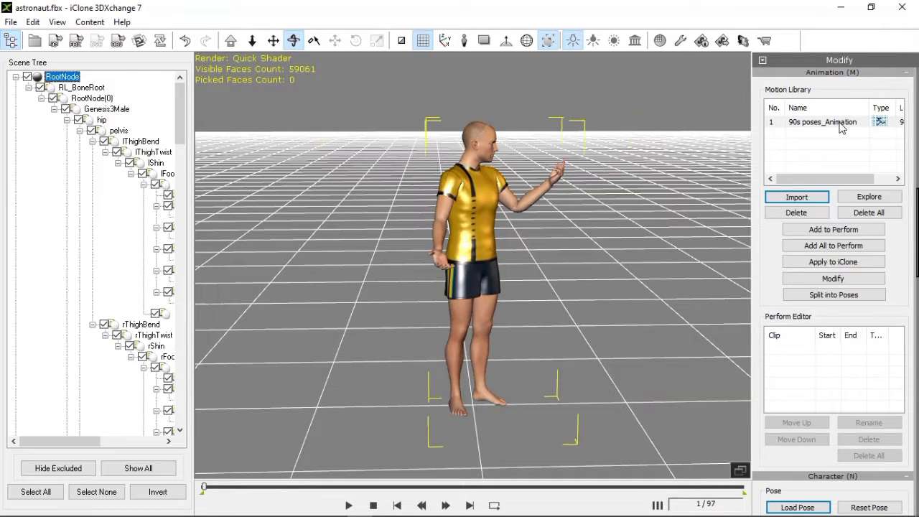
right_drag(522, 182, 137, 244)
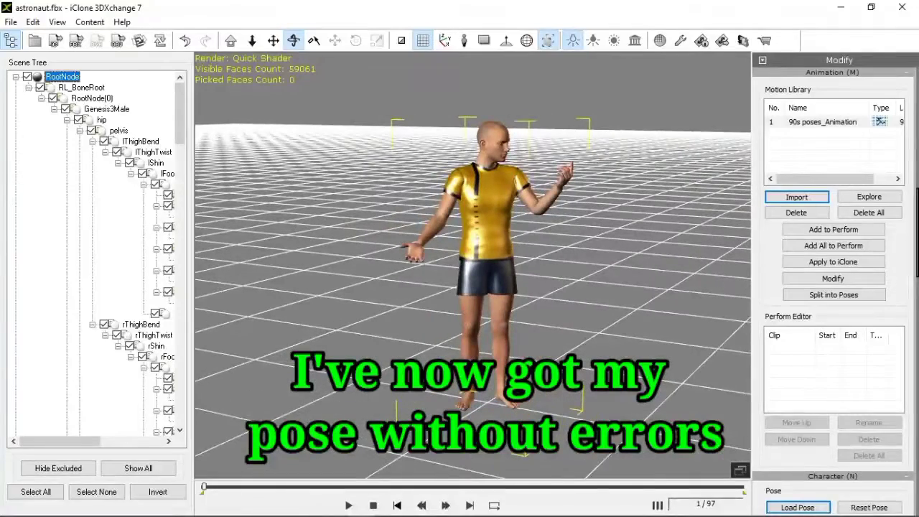
- Compare the character's first pose with the Genesis 3 Male pose in DAZ Studio, and return to iClone 3DXchange
click(384, 507)
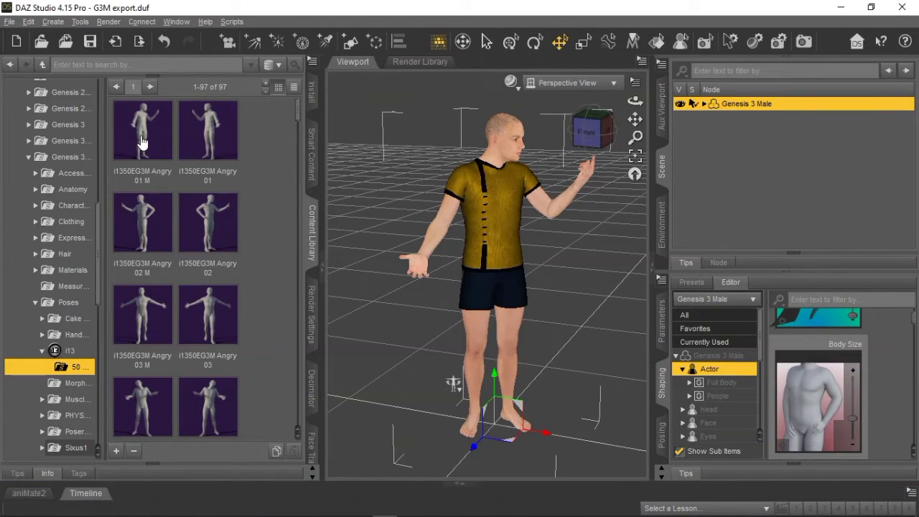
mouse_move(142, 142)
mouse_move(373, 511)
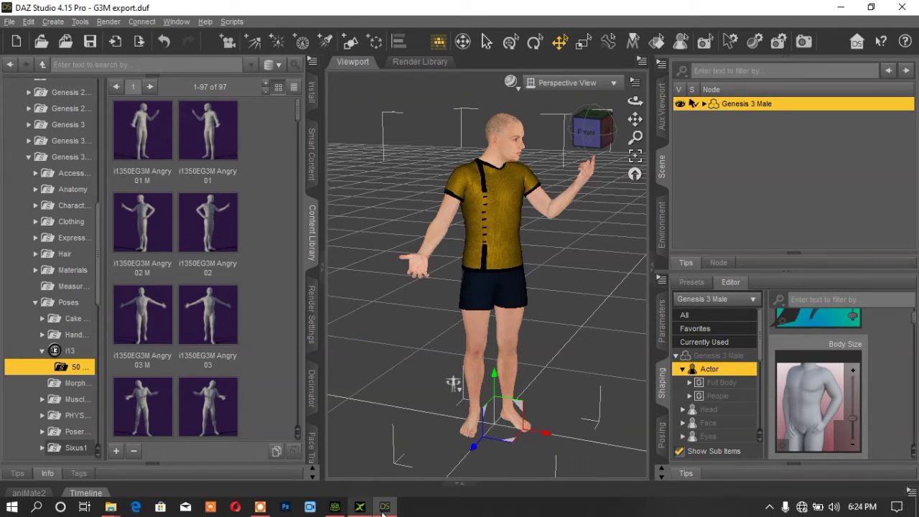
click(334, 506)
click(360, 506)
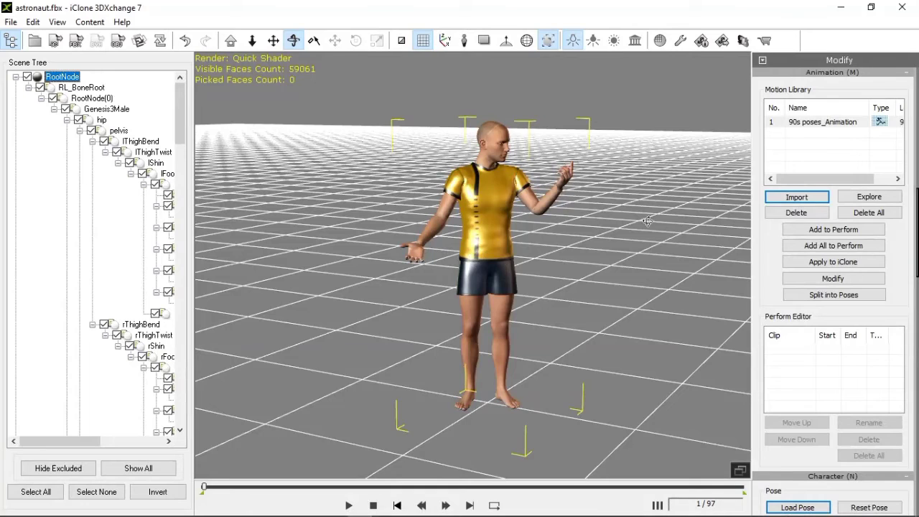
- Split the 90s poses_Animation motion into individual poses and compare the resulting clips with the pose library in DAZ Studio
click(854, 301)
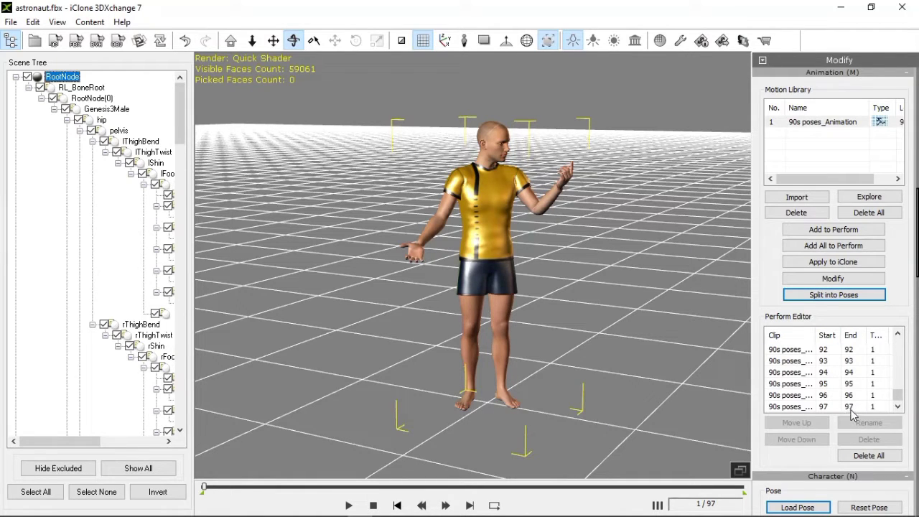
mouse_move(398, 513)
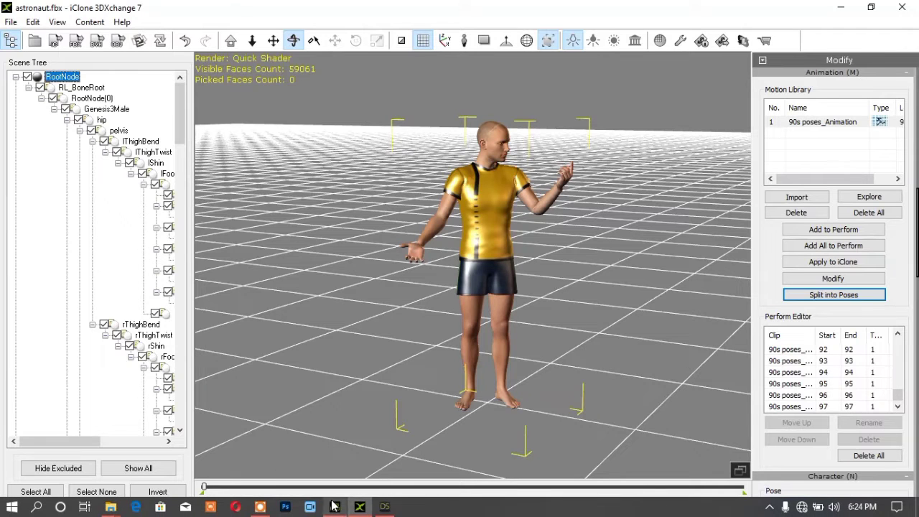
click(384, 506)
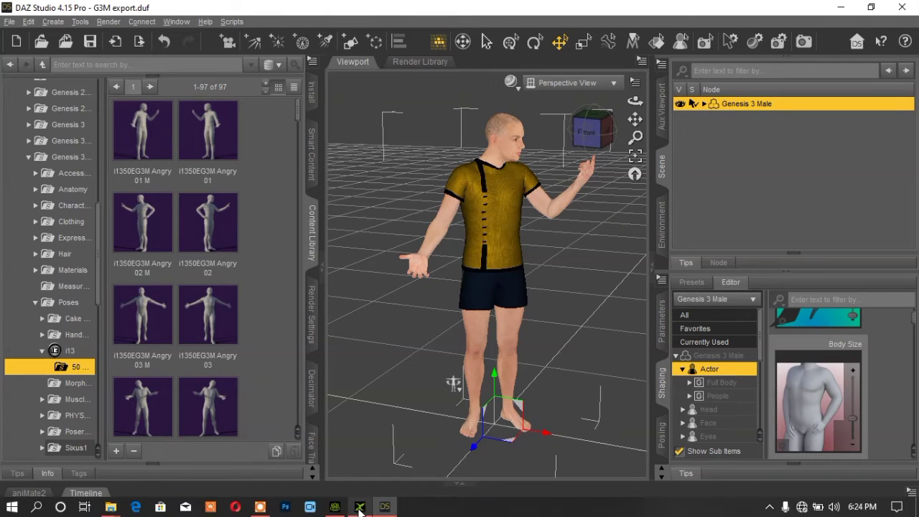
click(360, 506)
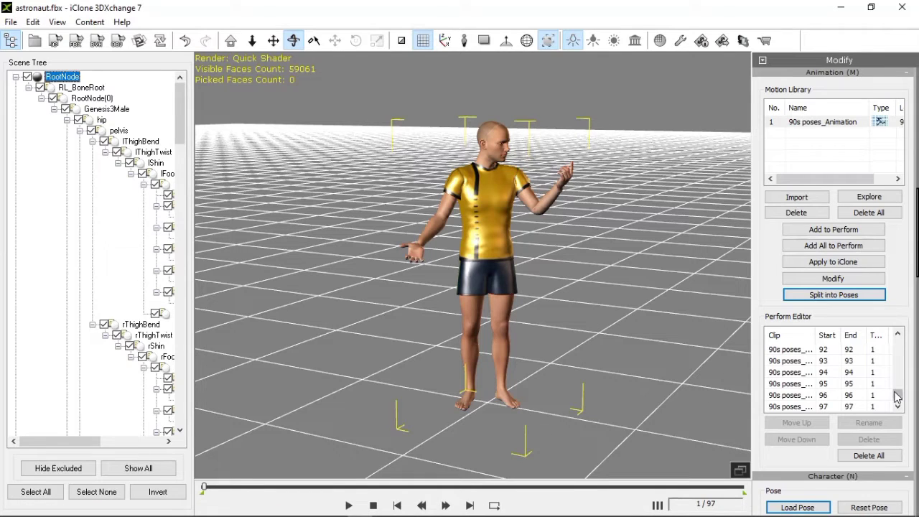
- Preview pose clips 1 to 6 from the Perform Editor on the character
drag(896, 397, 897, 338)
click(782, 351)
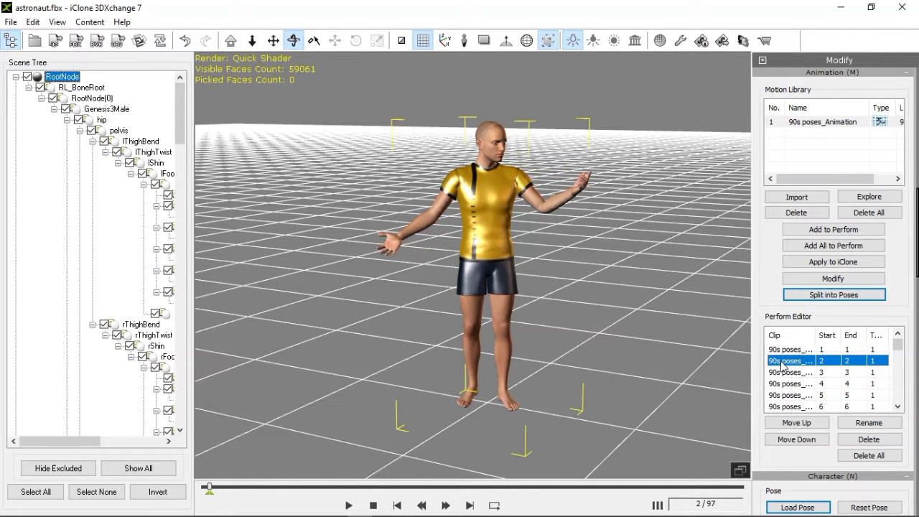
click(784, 372)
click(782, 384)
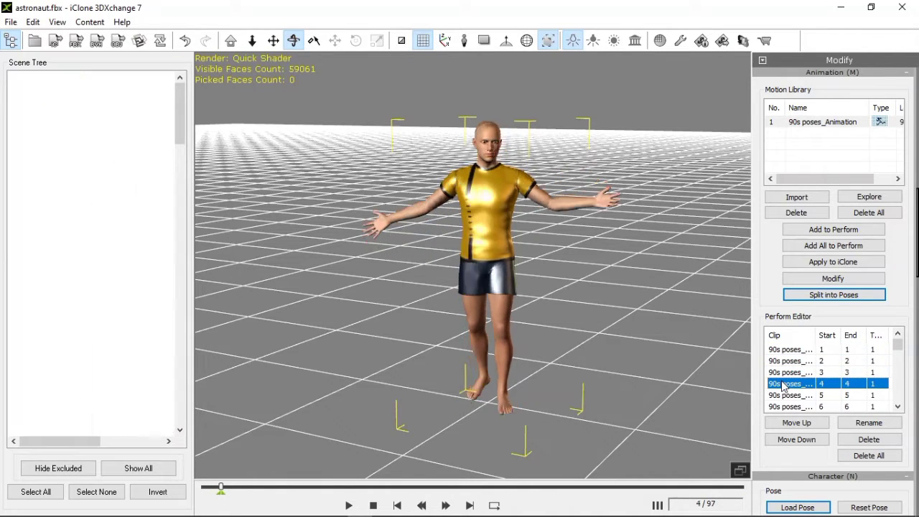
click(784, 396)
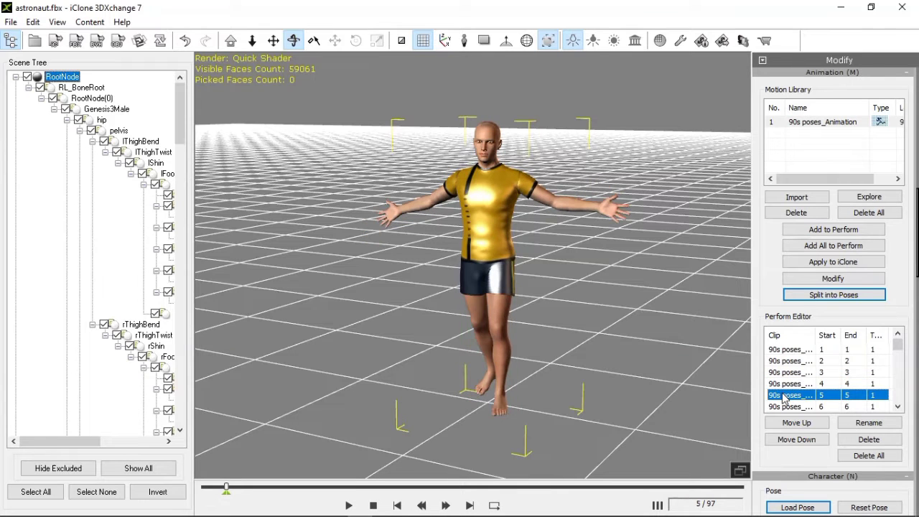
click(786, 407)
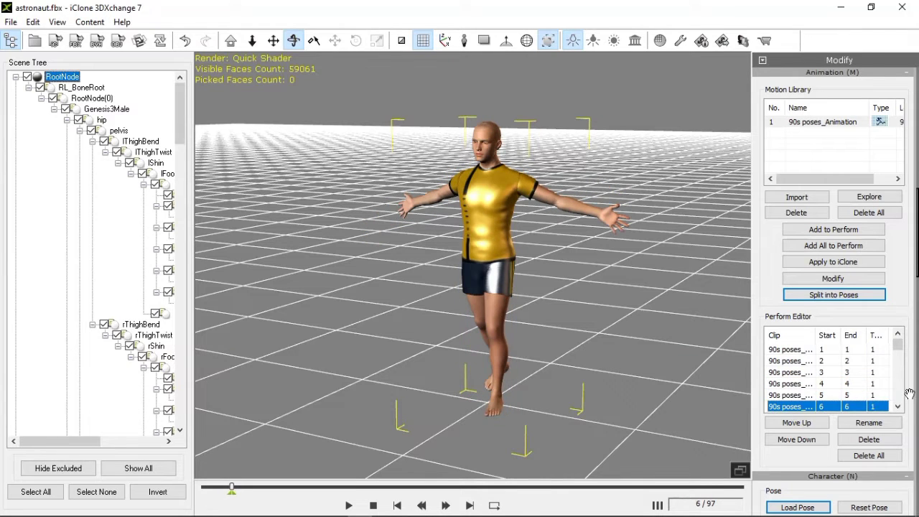
- Preview pose clips 88, 89, 90 and 86 near the end of the Perform Editor list
drag(903, 350, 897, 400)
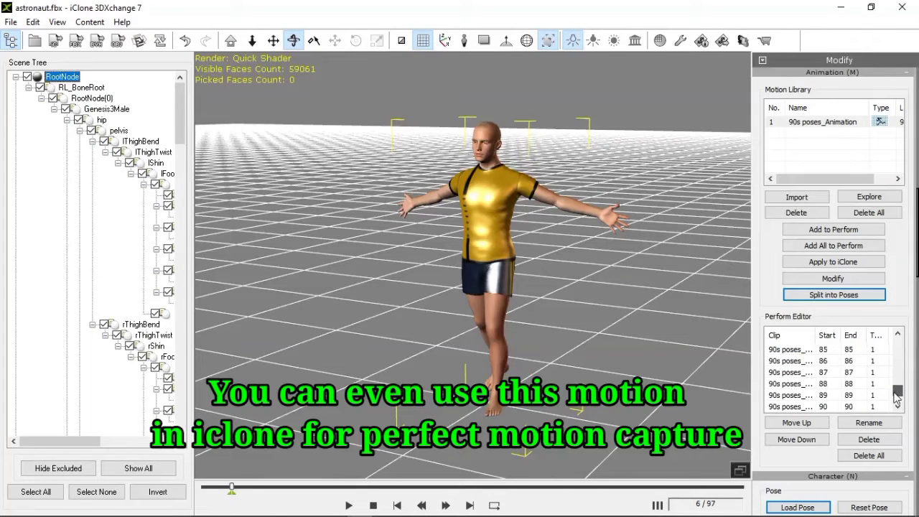
click(805, 385)
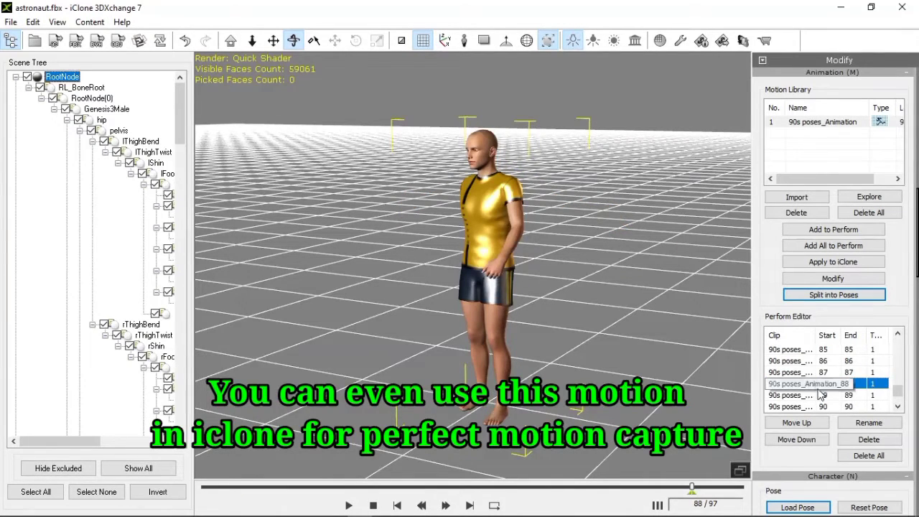
click(821, 396)
click(819, 407)
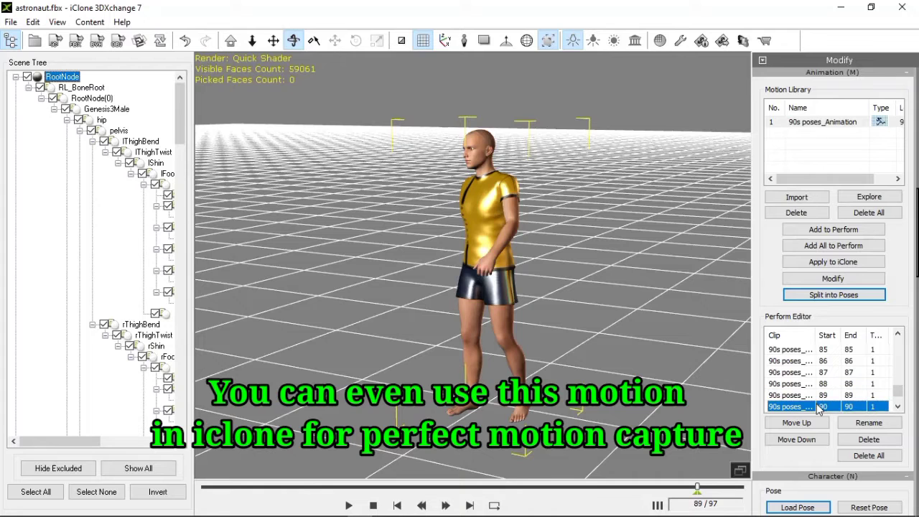
click(803, 361)
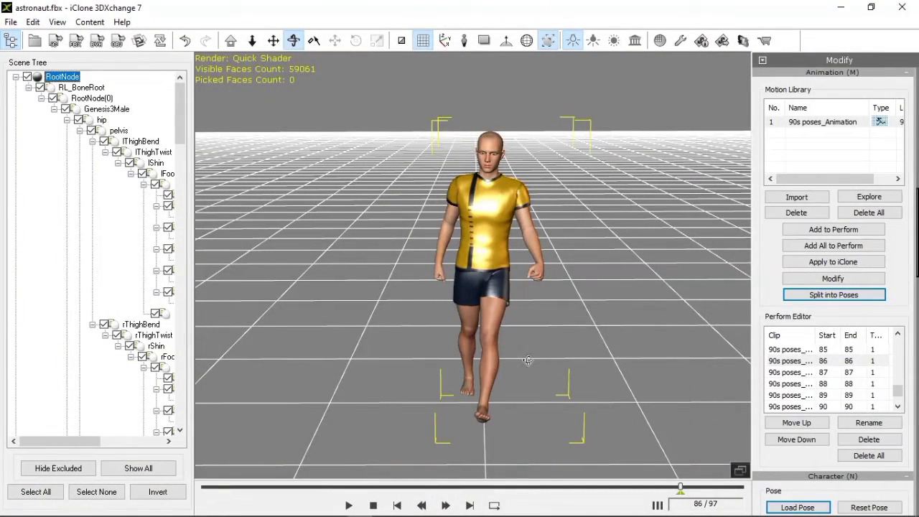
- Set up an animation-only iClone 7 export with rlMotion and a custom destination, and check the Daz motion > Poses folder in File Explorer
click(56, 43)
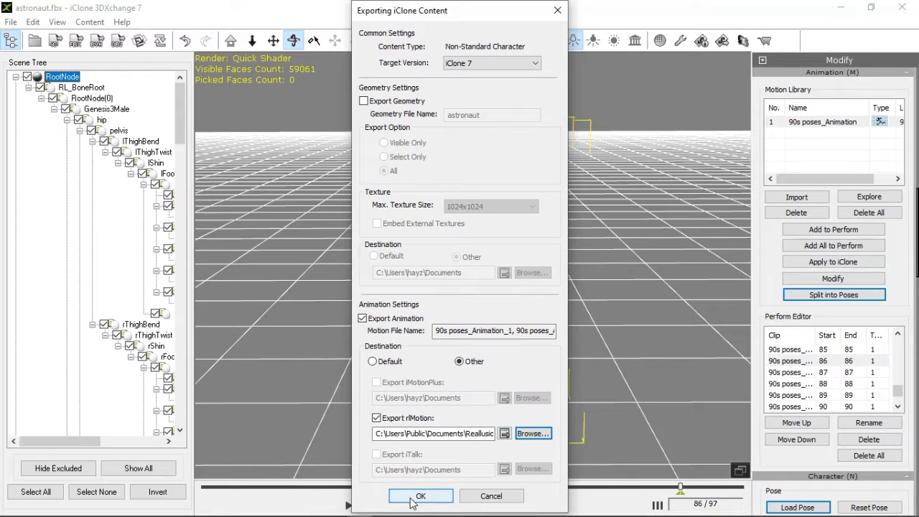
mouse_move(111, 507)
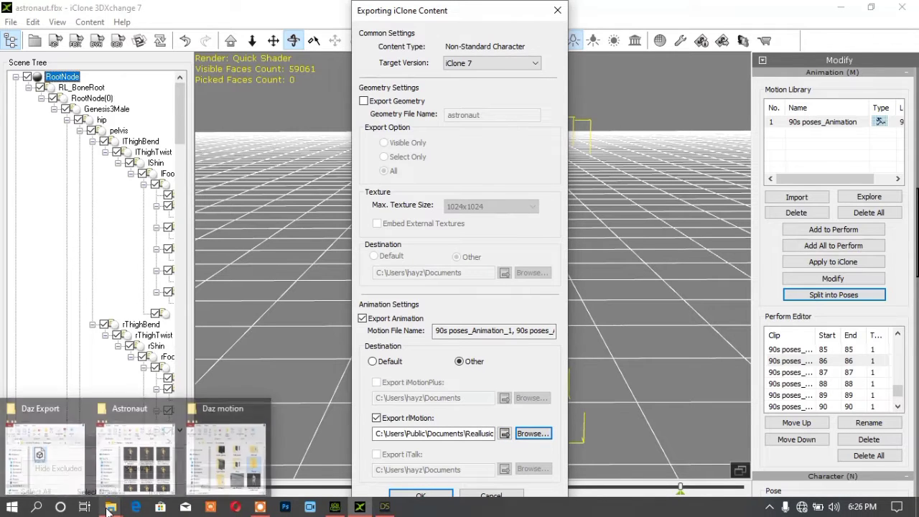
click(194, 485)
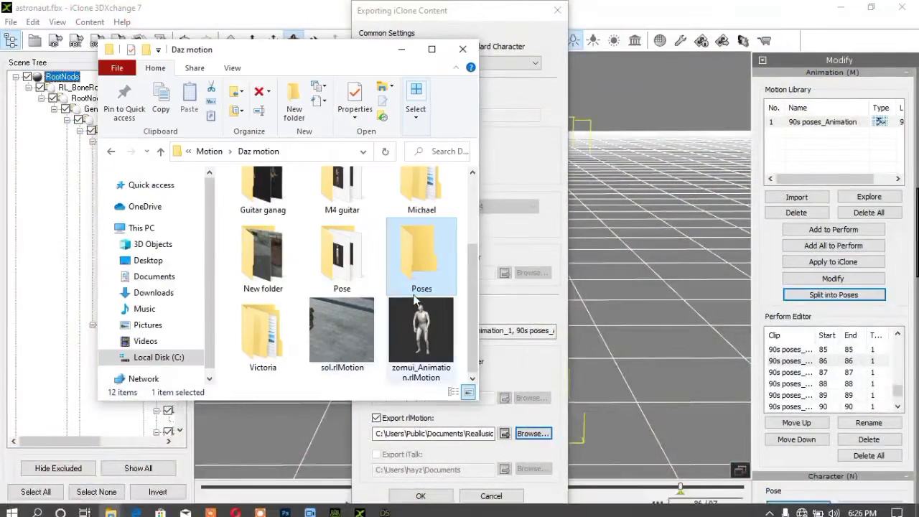
double_click(417, 248)
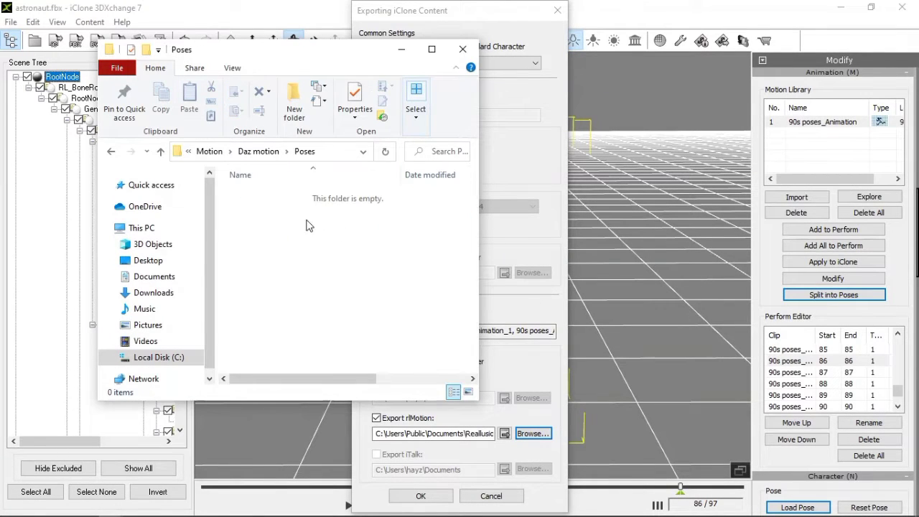
click(159, 153)
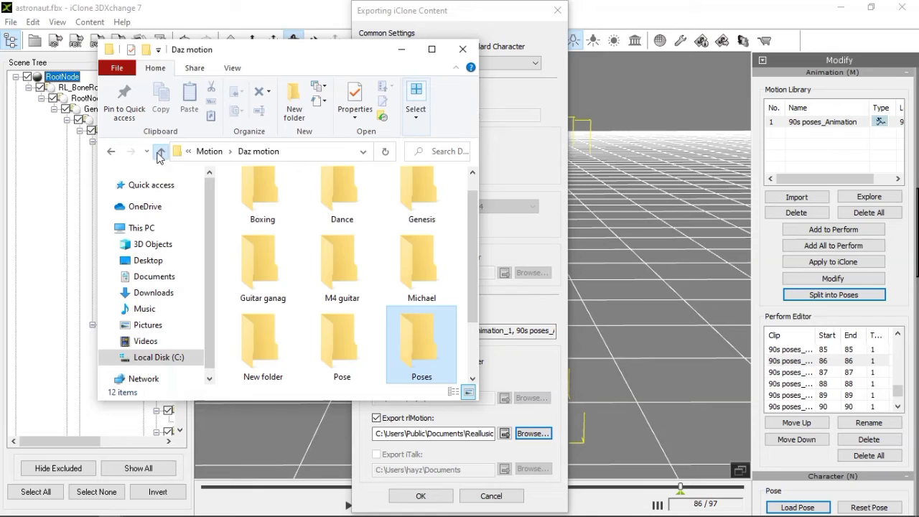
click(401, 48)
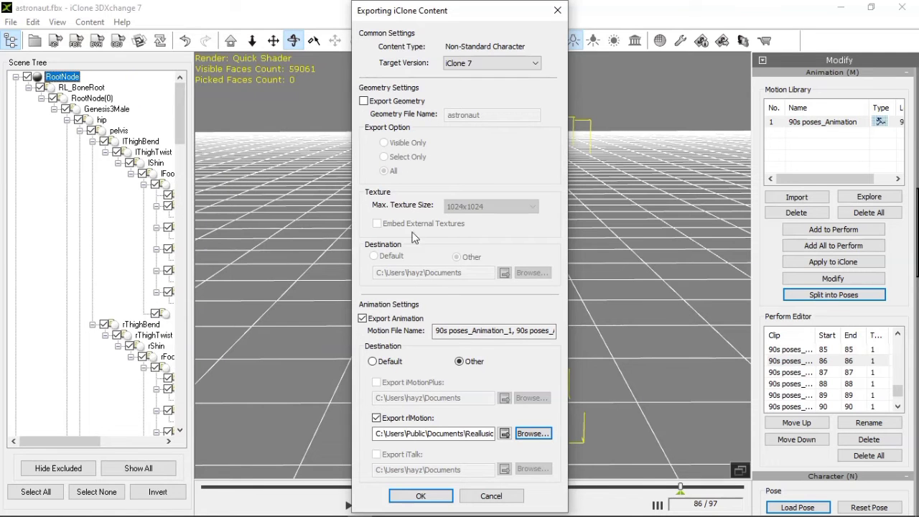
- Export the split poses as rlMotion files and dismiss the completion message
click(421, 495)
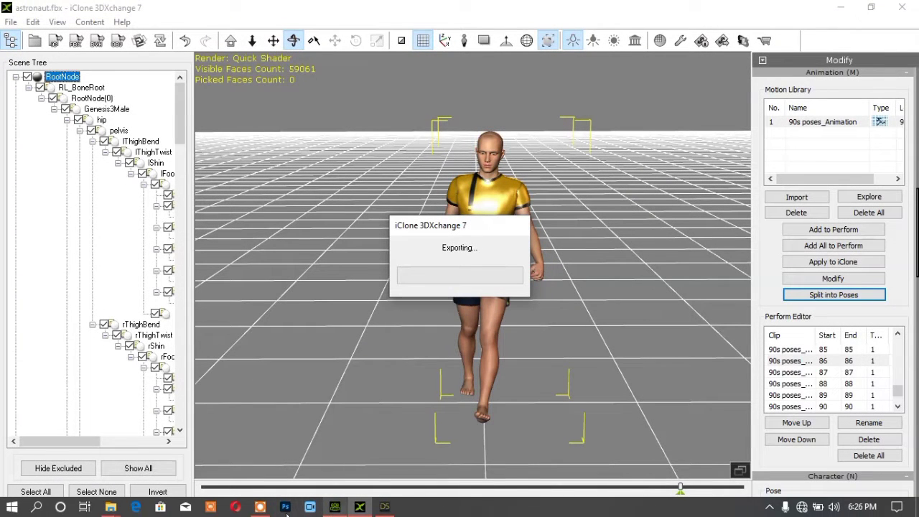
click(260, 506)
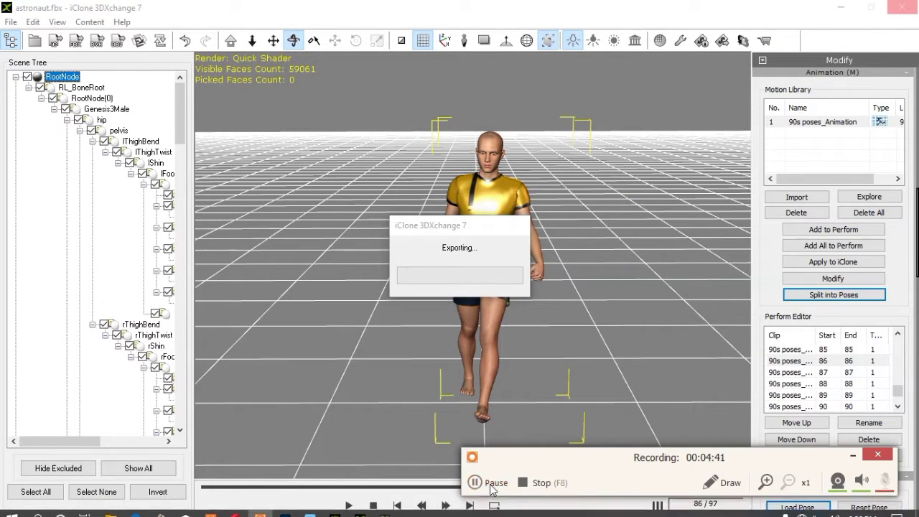
click(495, 482)
key(F7)
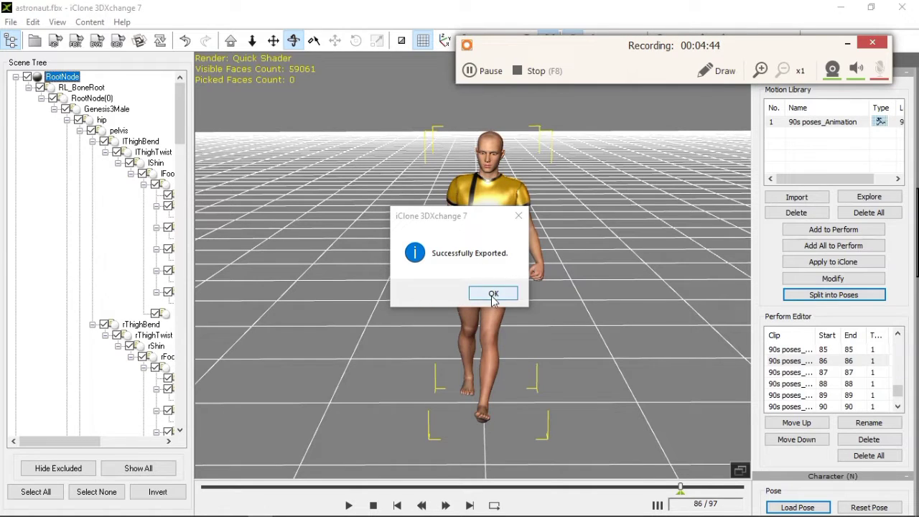
click(491, 292)
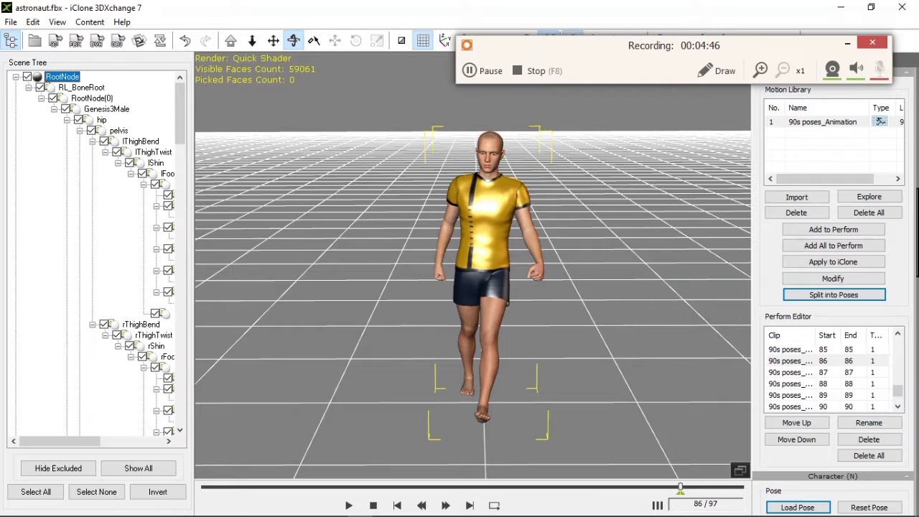
click(846, 43)
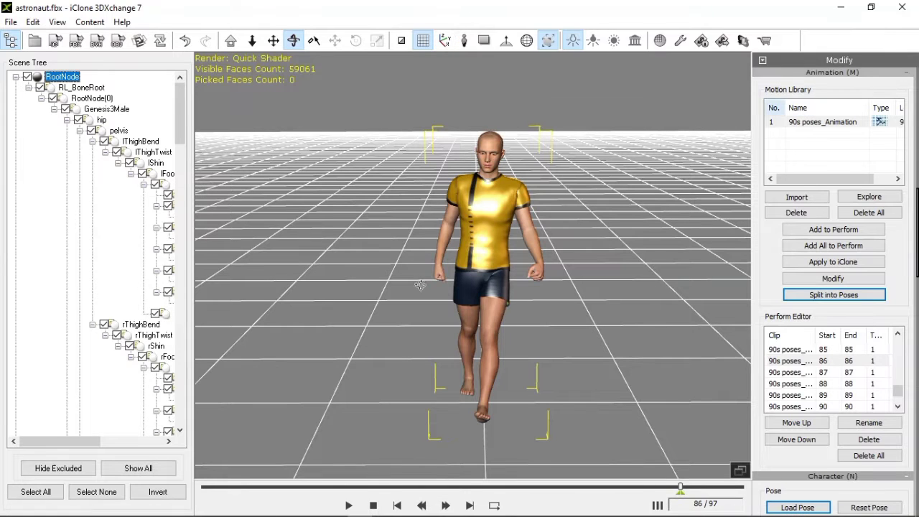
- Check the exported rlMotion pose files as large thumbnails in the Daz motion > Poses folder, and return to iClone 3DXchange
mouse_move(21, 510)
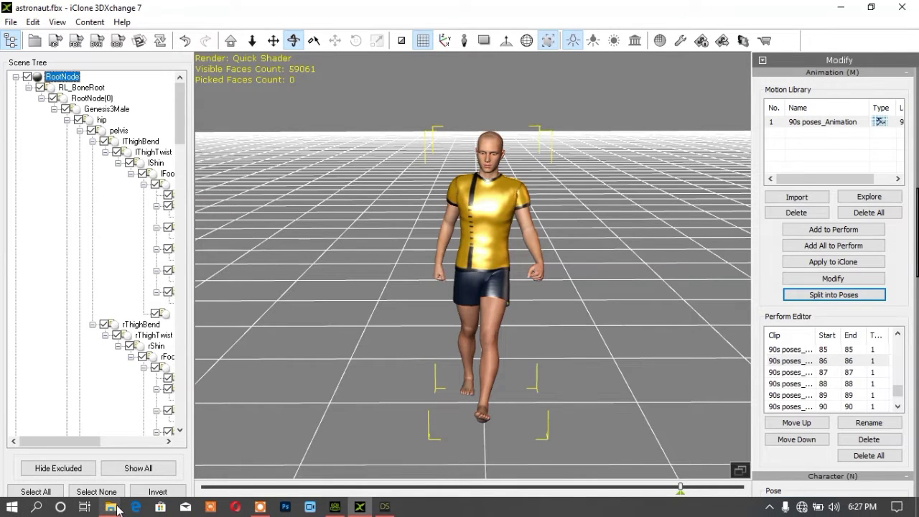
mouse_move(117, 508)
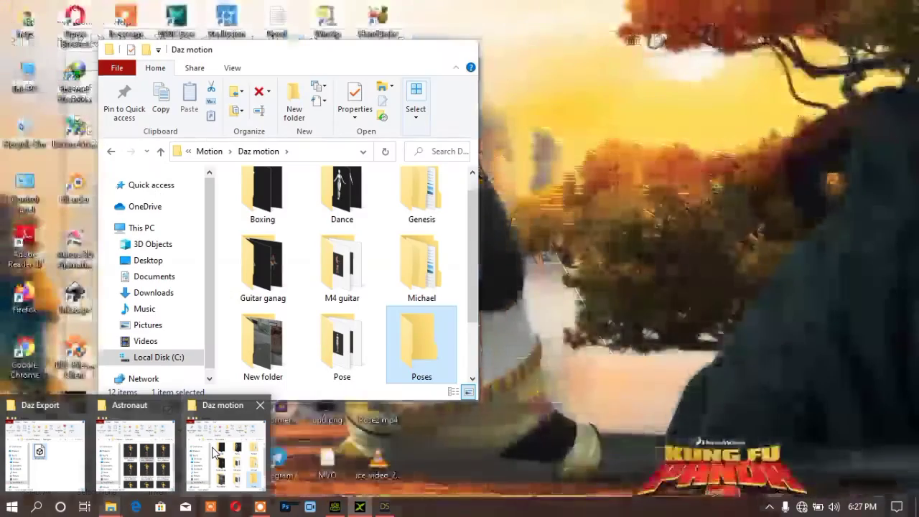
click(213, 449)
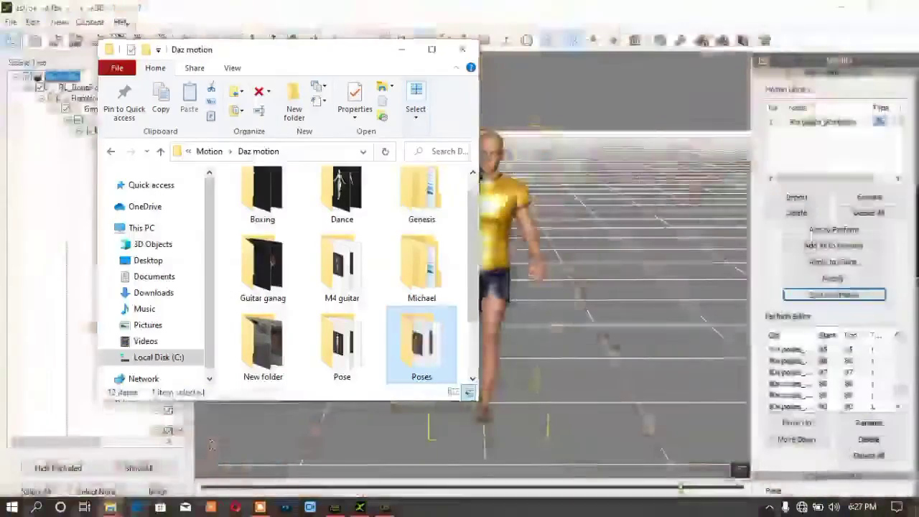
double_click(414, 347)
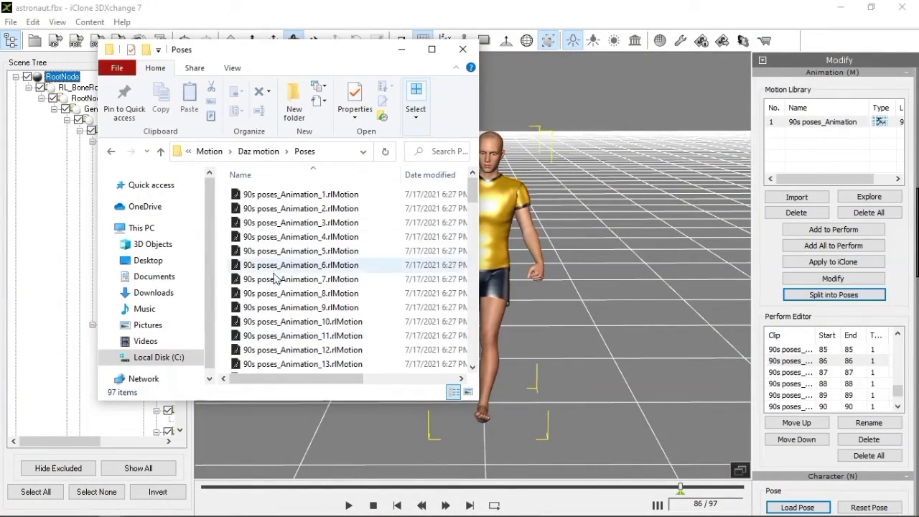
click(466, 393)
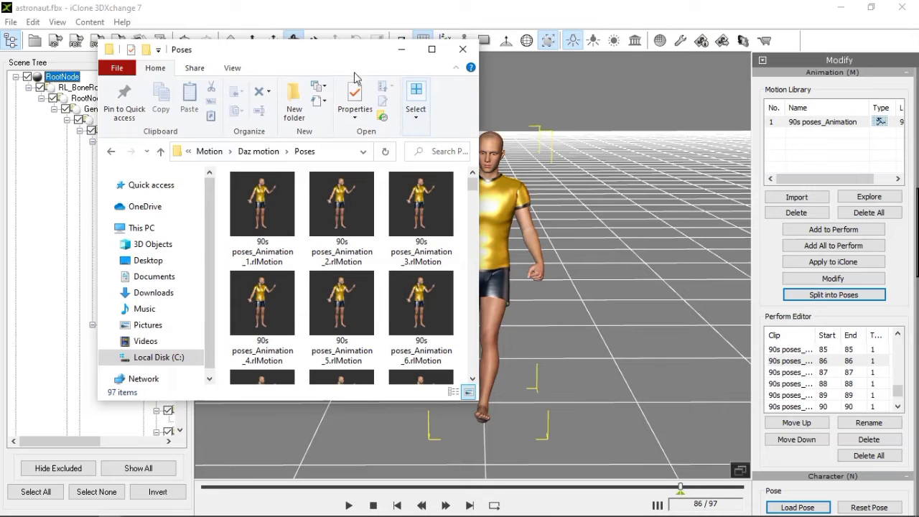
click(401, 49)
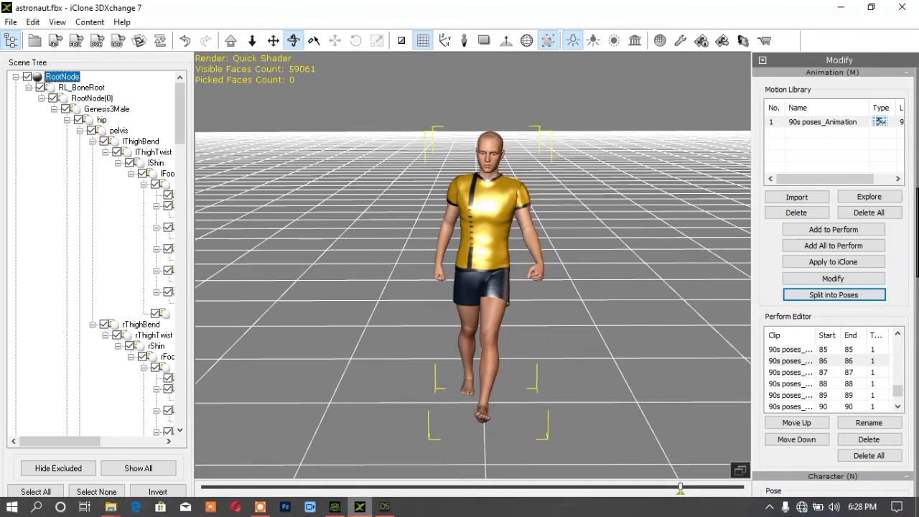
- Create a folder named "97 Man Mo" inside the Daz motion > Poses folder in File Explorer
mouse_move(335, 508)
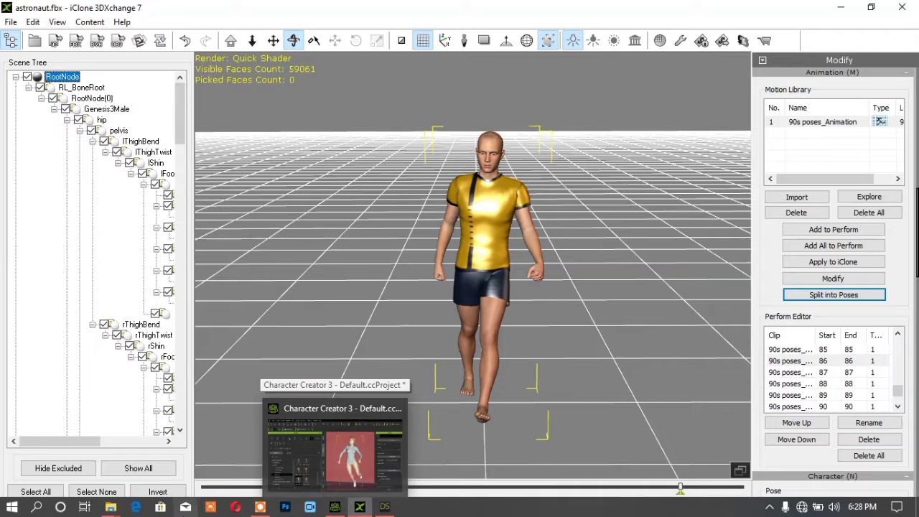
mouse_move(110, 507)
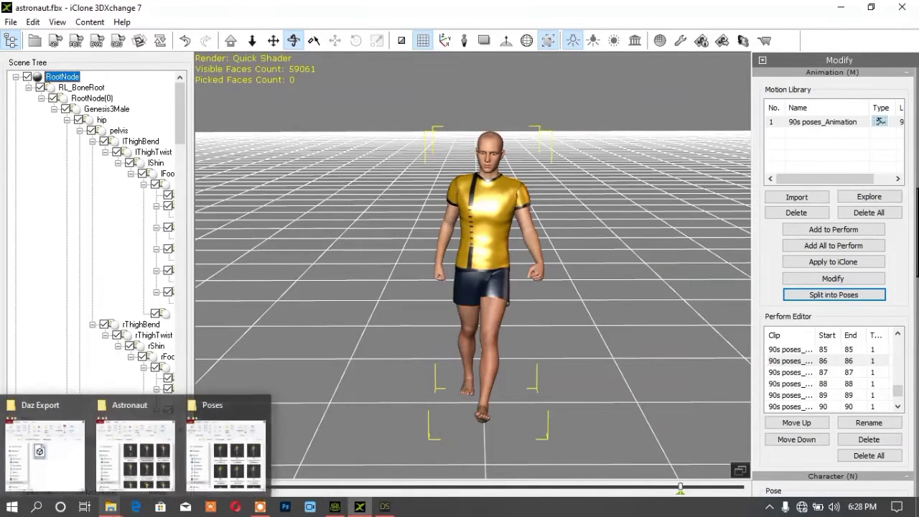
click(253, 438)
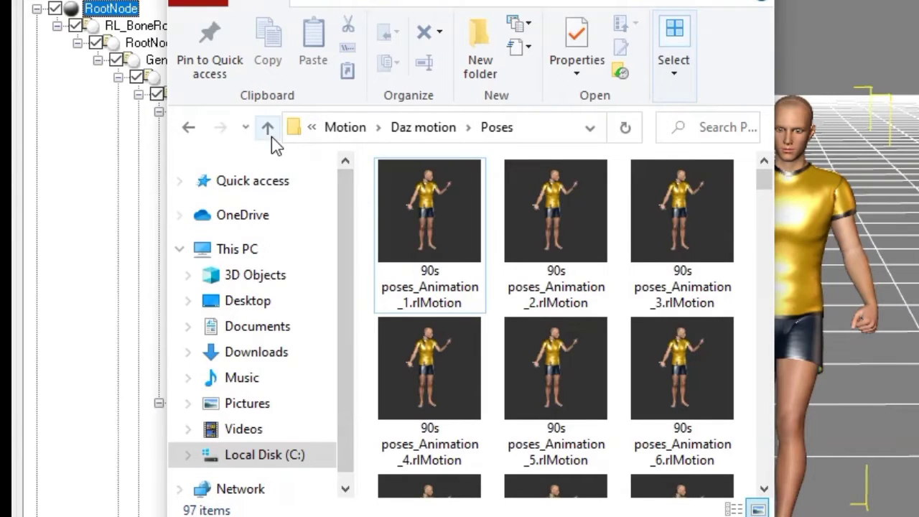
click(485, 72)
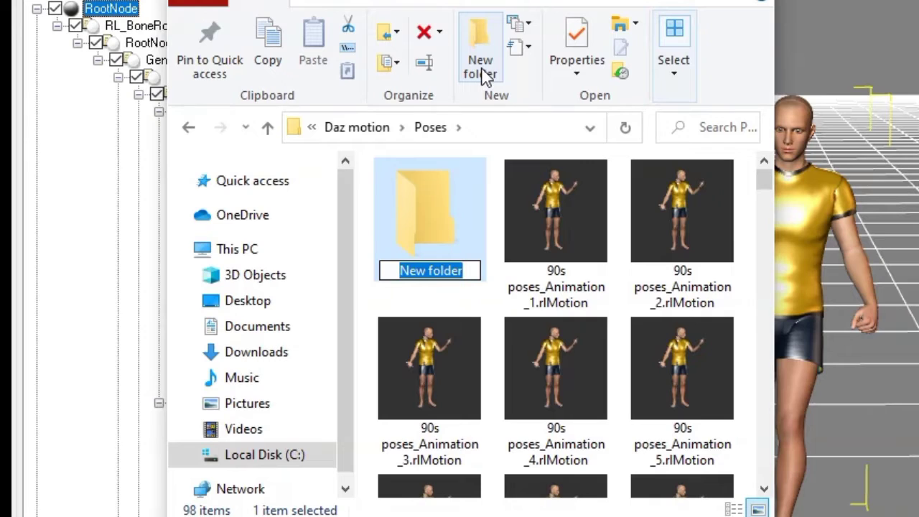
text(90)
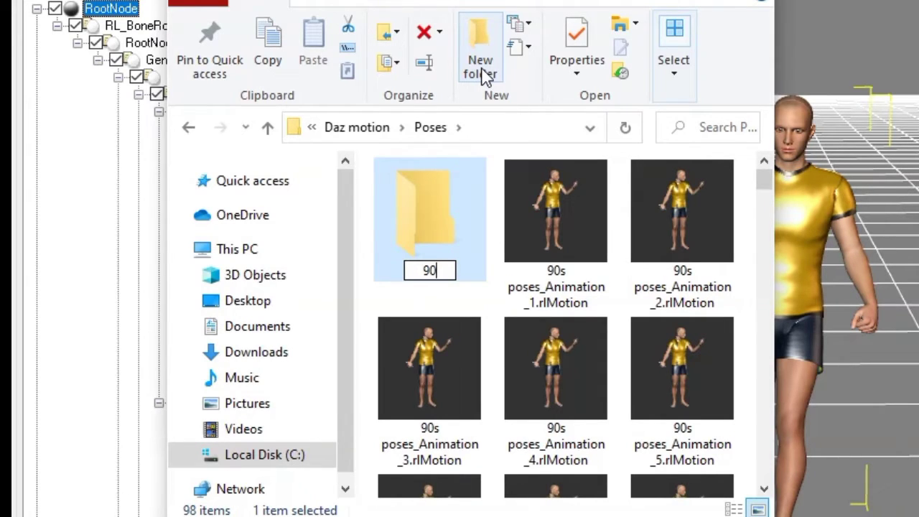
text(7 Man)
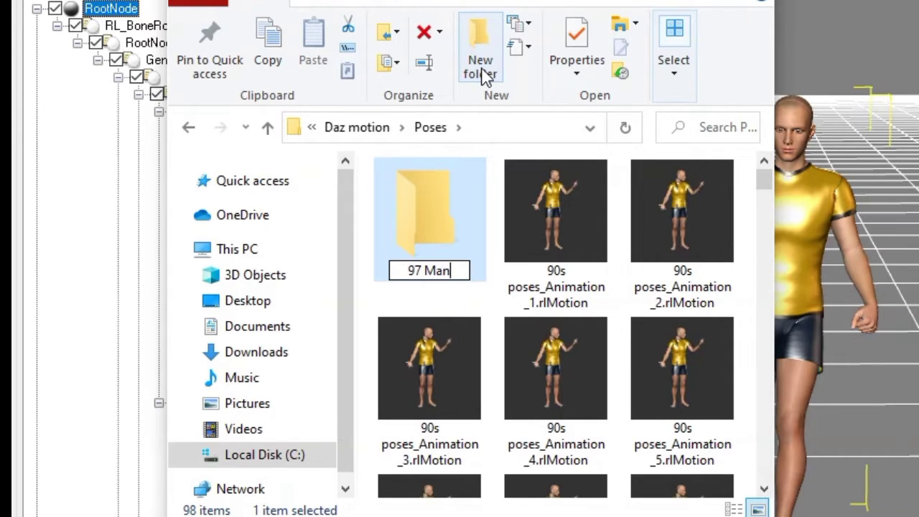
key(BackSpace)
text(M)
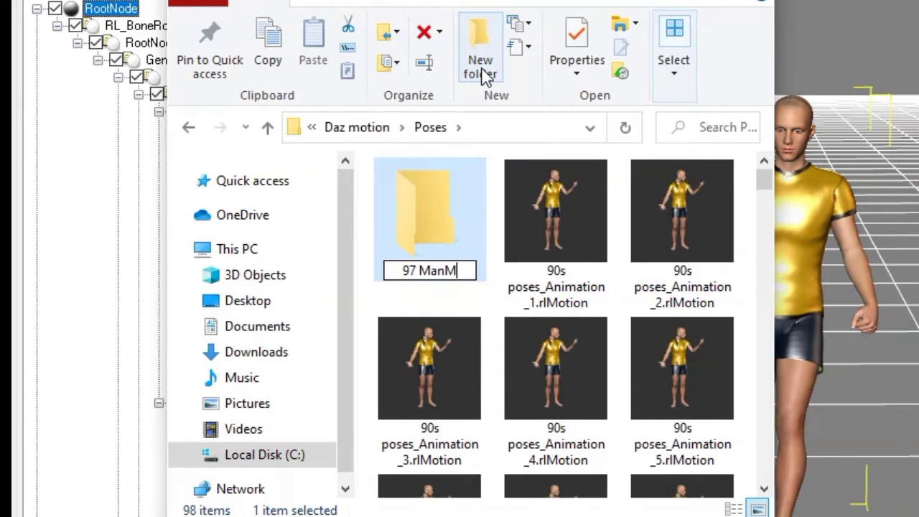
key(BackSpace)
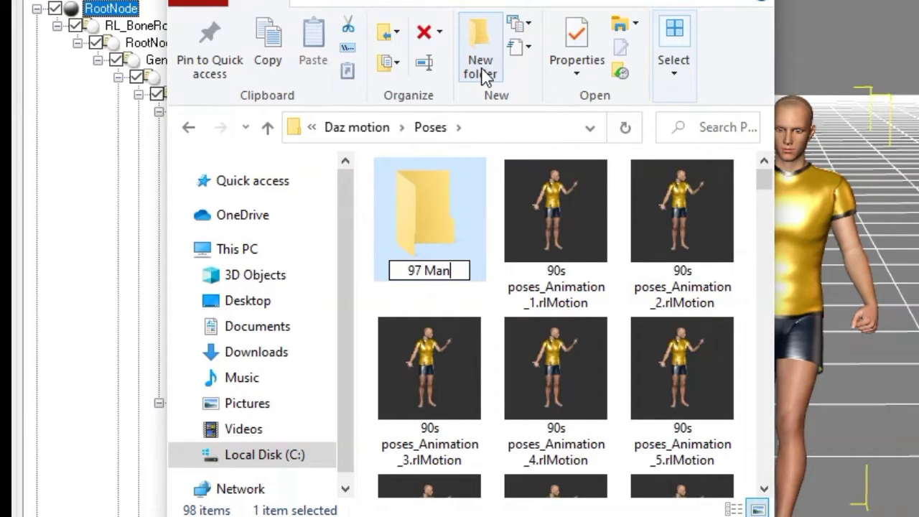
text(M)
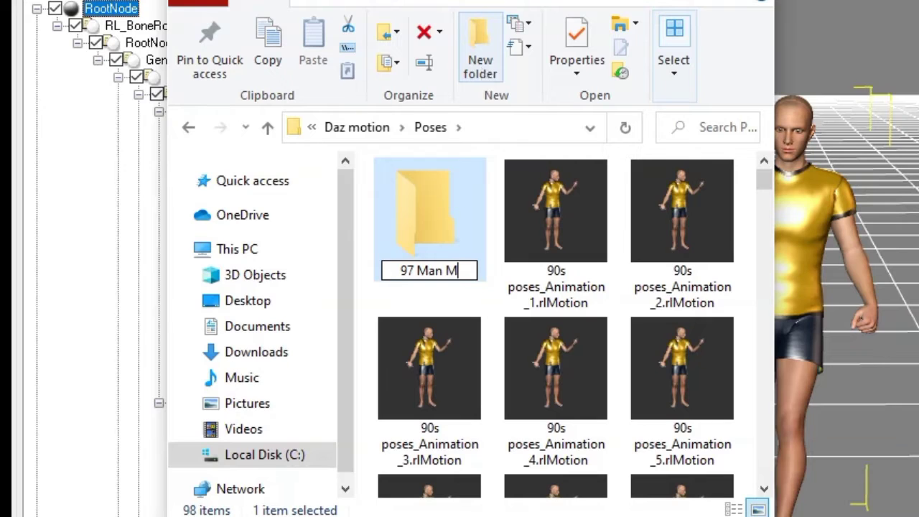
text(o)
key(Return)
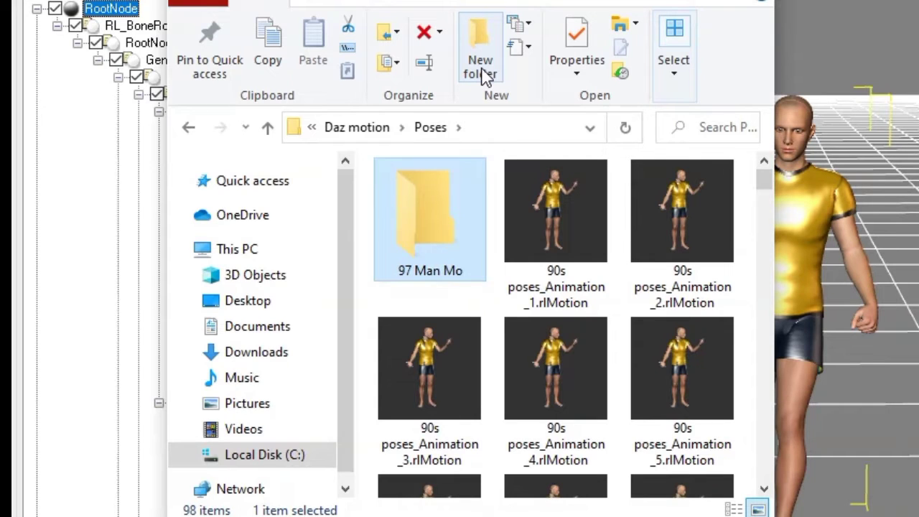
- Move all the exported 90s poses rlMotion files into the 97 Man Mo folder
click(559, 215)
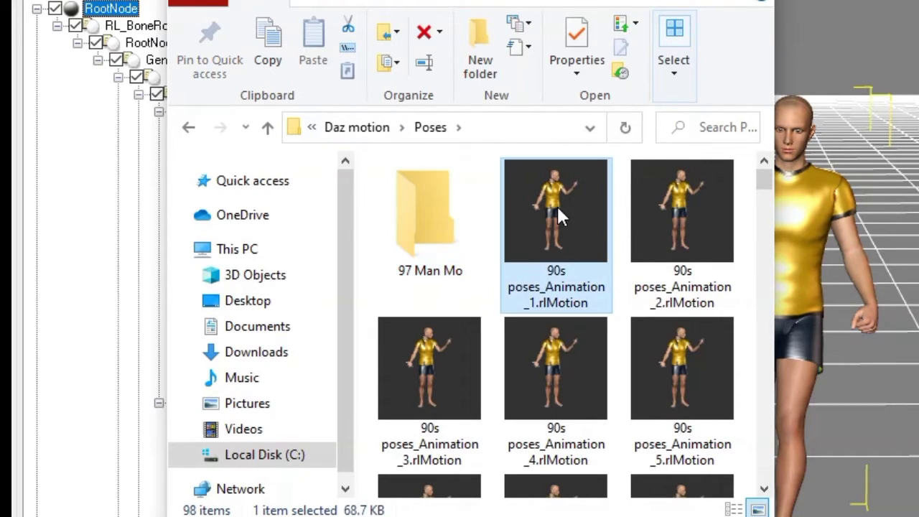
key(ctrl+a)
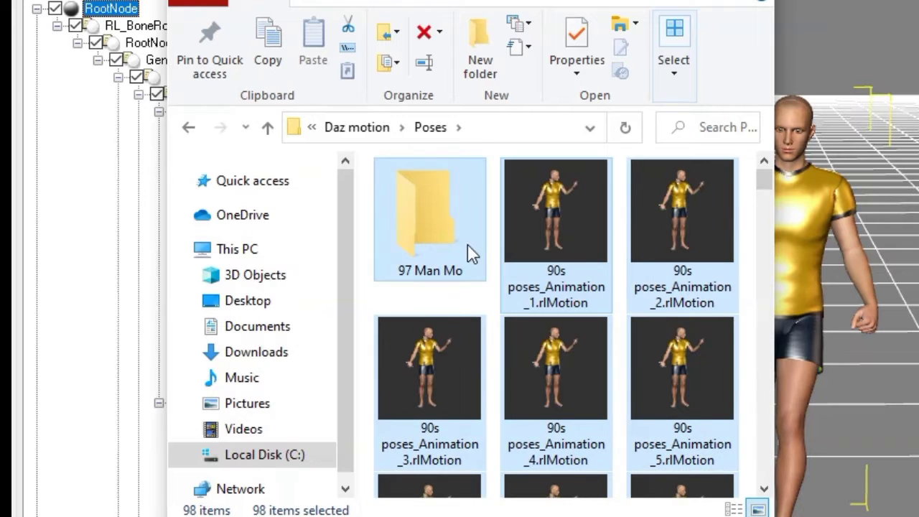
ctrl+click(417, 266)
key(ctrl+x)
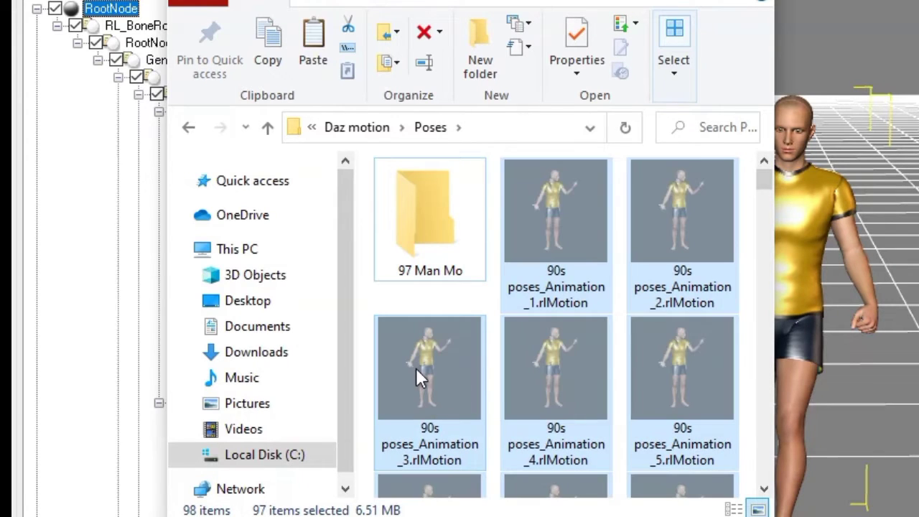
double_click(437, 271)
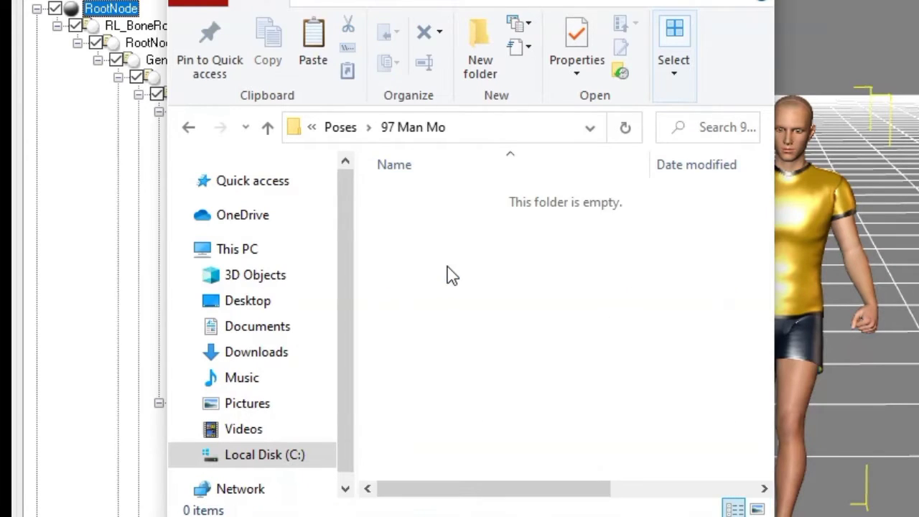
key(ctrl+v)
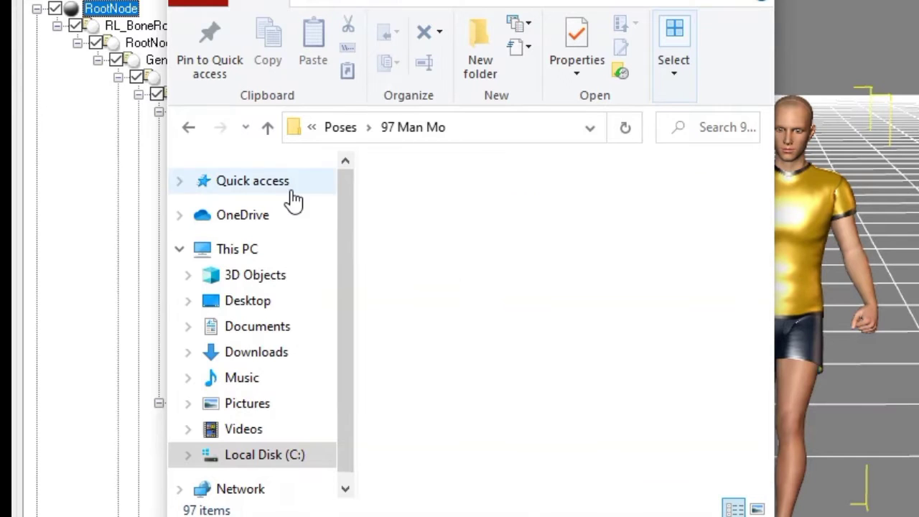
- Copy the 97 Man Mo folder into the Character Creator 3 Motion folder and check its contents there
click(269, 127)
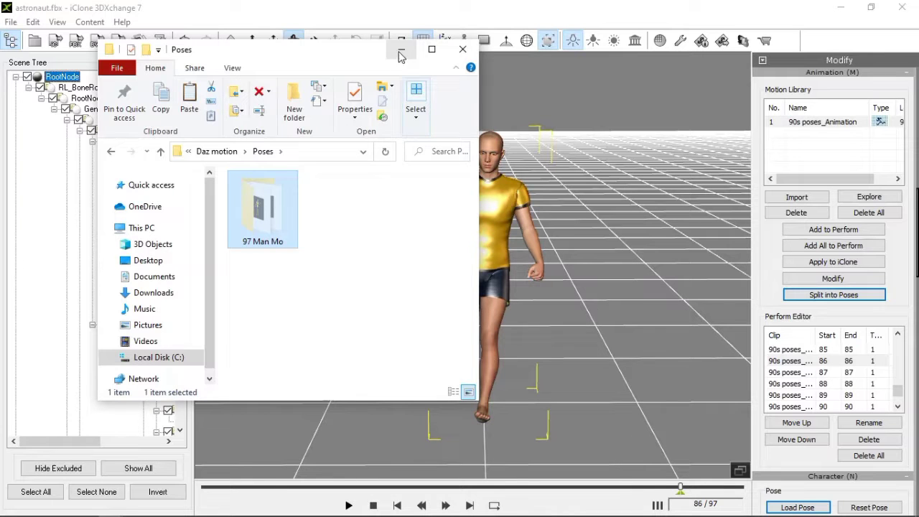
click(400, 49)
mouse_move(137, 515)
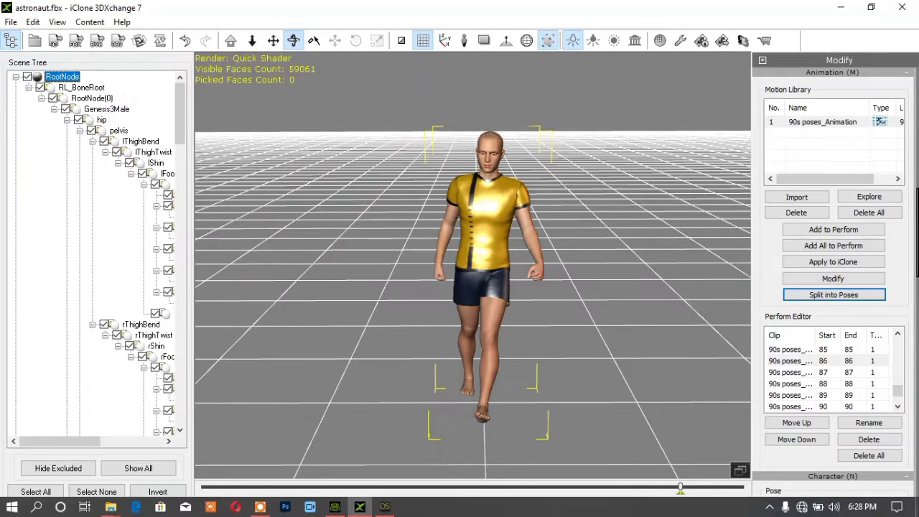
mouse_move(112, 507)
click(124, 488)
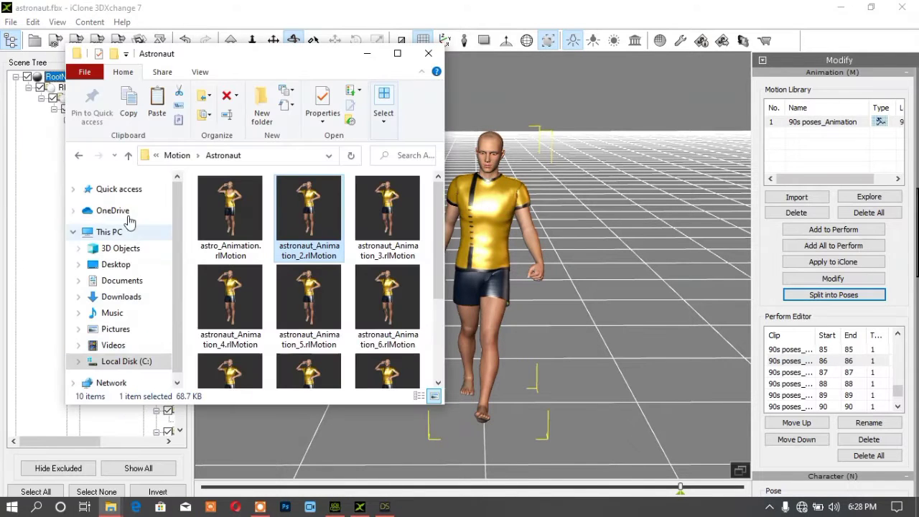
click(127, 157)
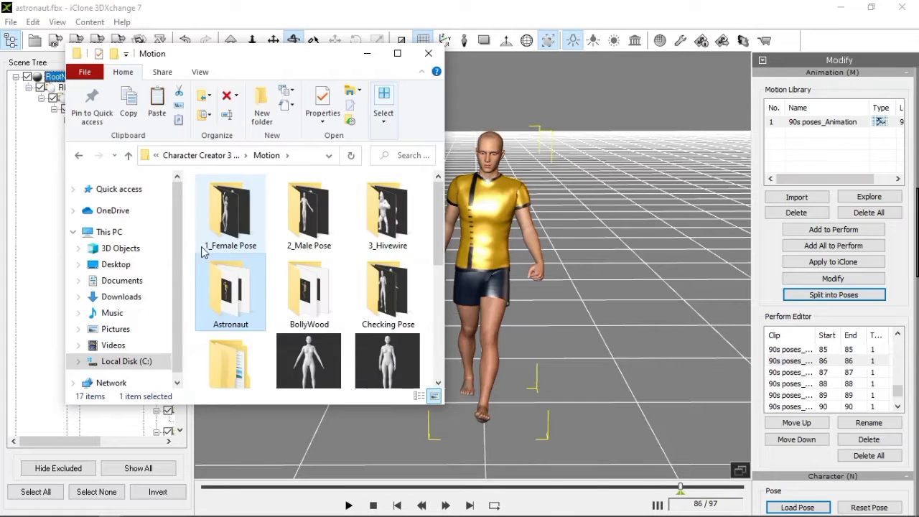
click(192, 224)
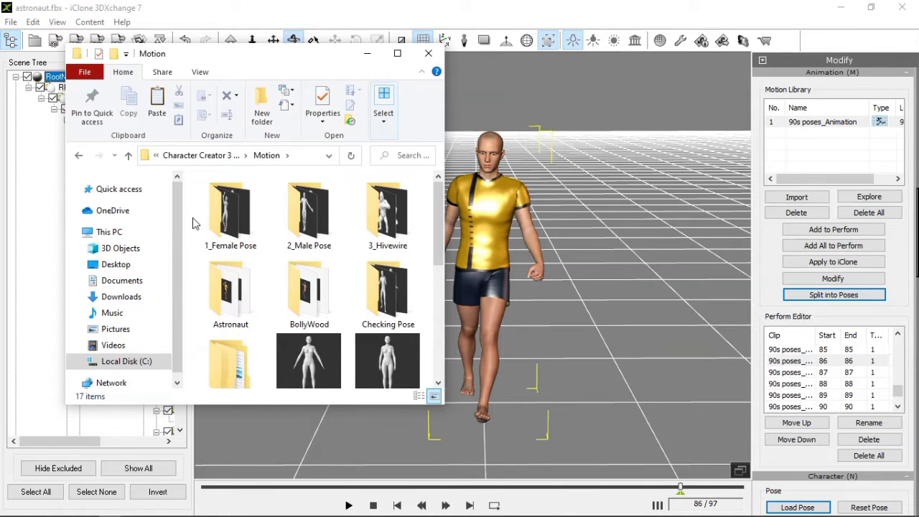
key(ctrl+v)
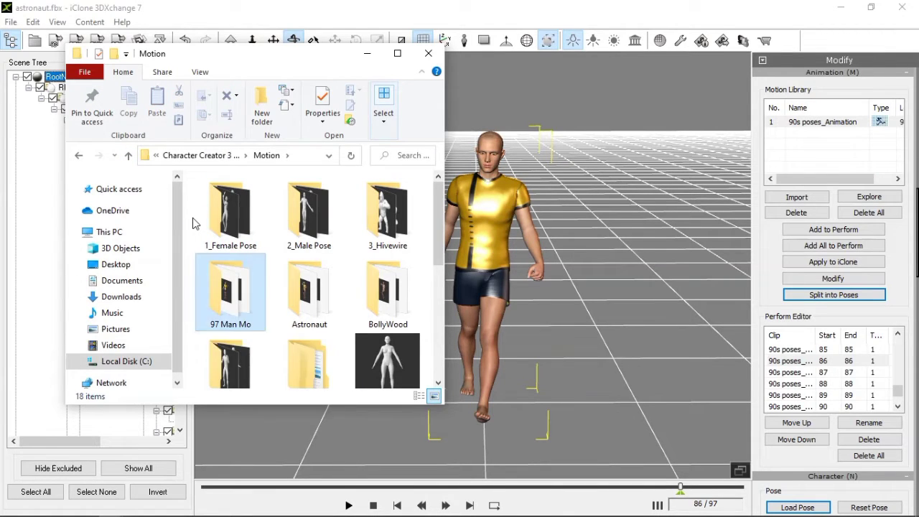
double_click(238, 308)
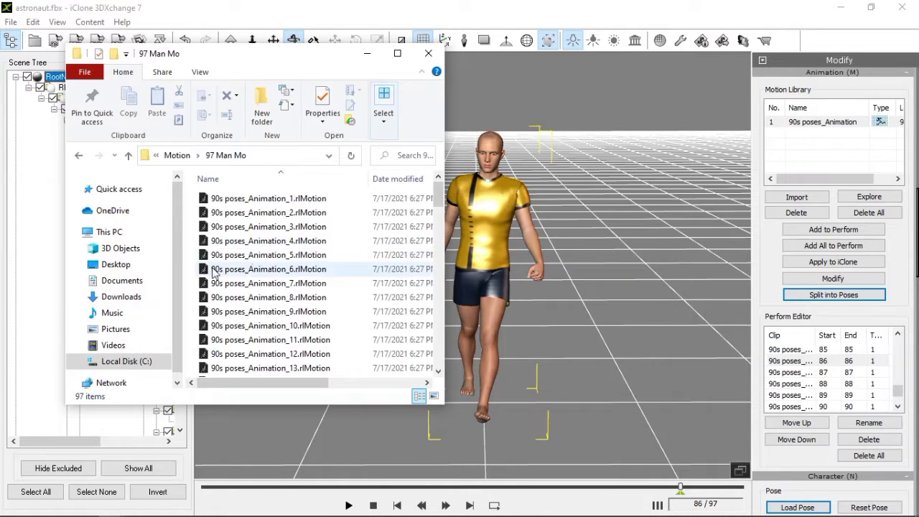
click(366, 54)
- Switch to Character Creator 3 and apply the first pose from the 97 Man Mo motion templates to the character
click(335, 506)
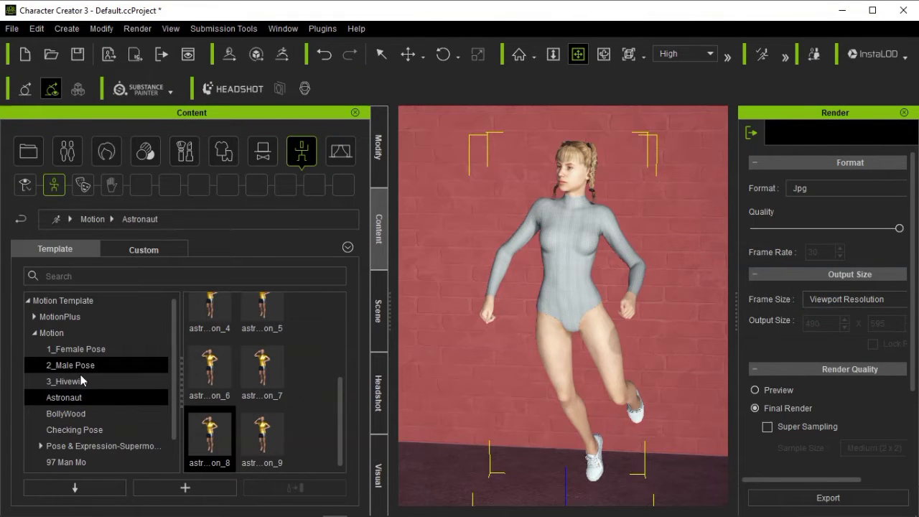
click(63, 462)
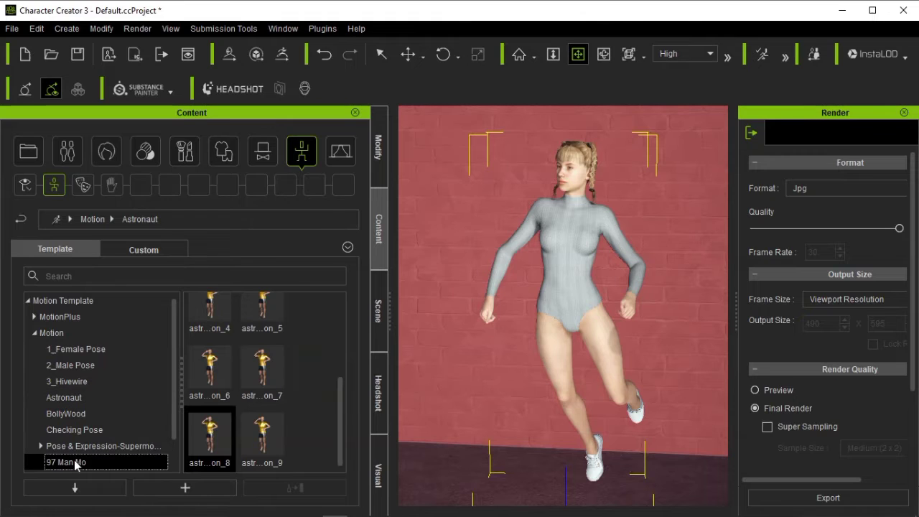
scroll(175, 439, down, 2)
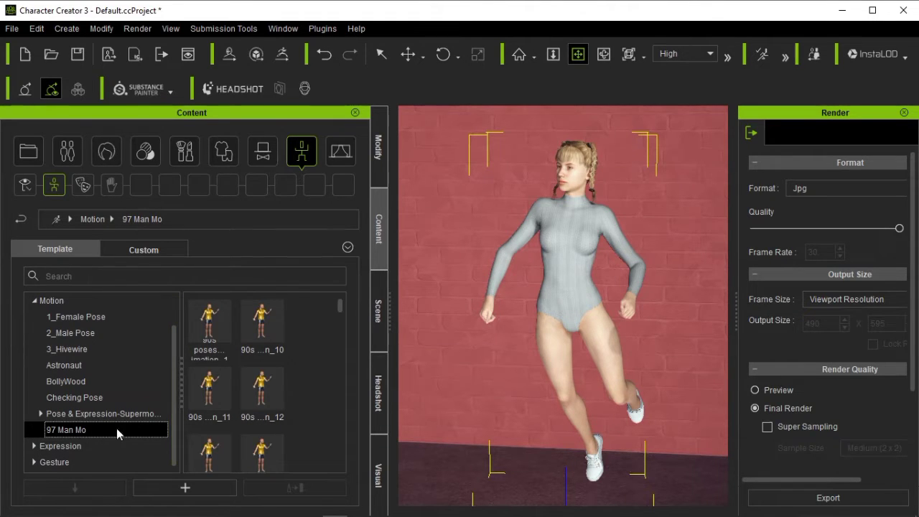
double_click(205, 323)
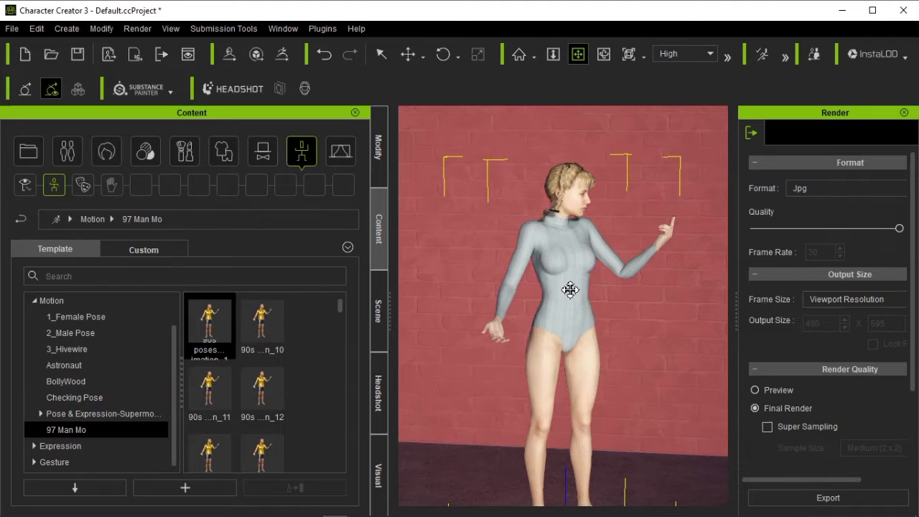
middle_drag(571, 289, 574, 250)
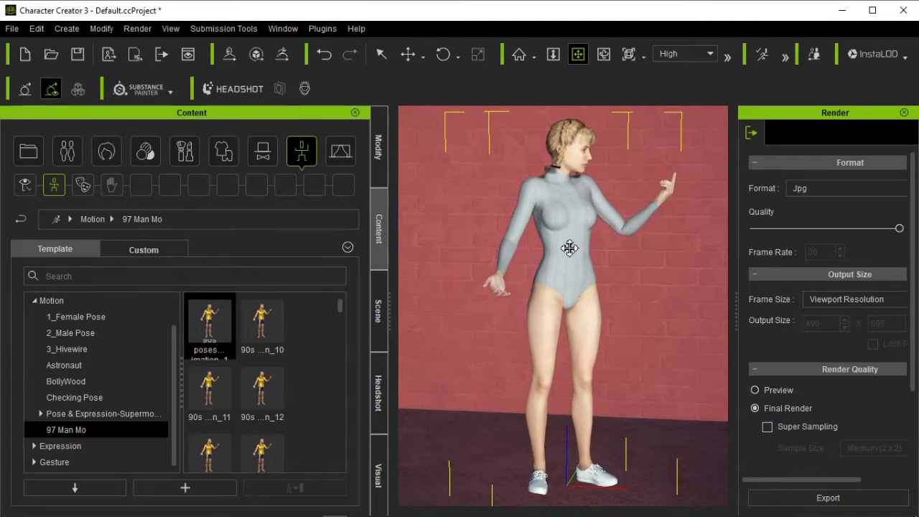
- Try poses 10, 11, 12 and 13 from 97 Man Mo on the character, finishing with pose 14
double_click(264, 322)
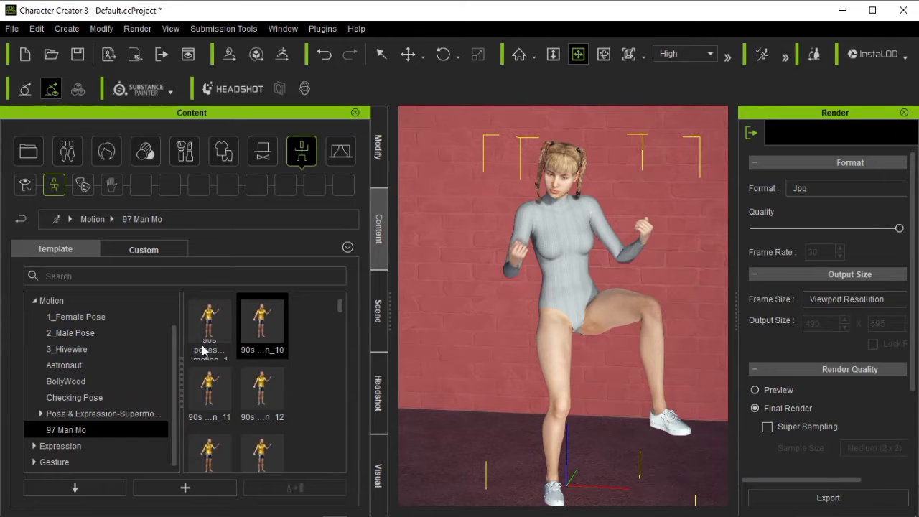
double_click(209, 388)
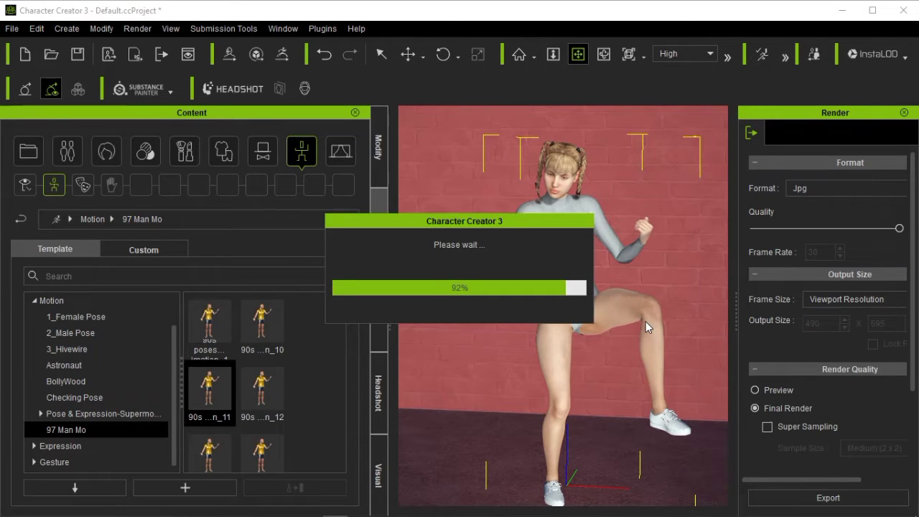
double_click(259, 401)
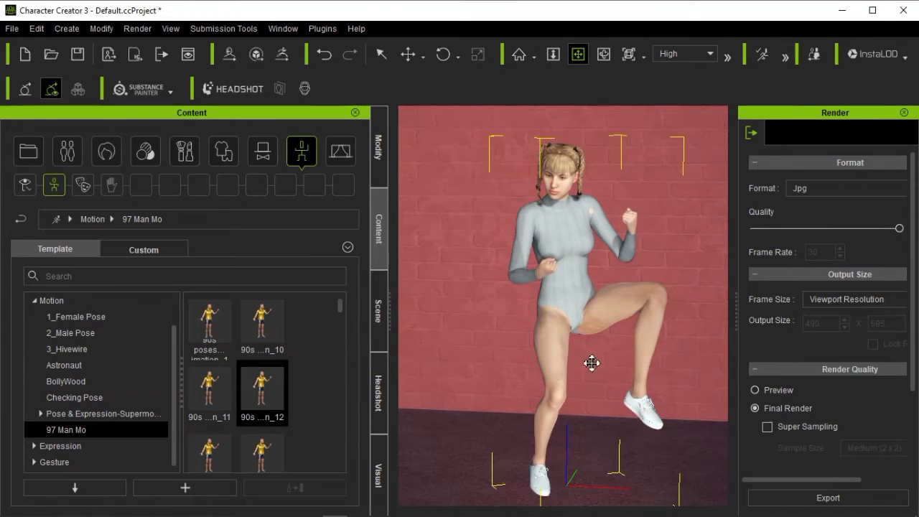
double_click(208, 454)
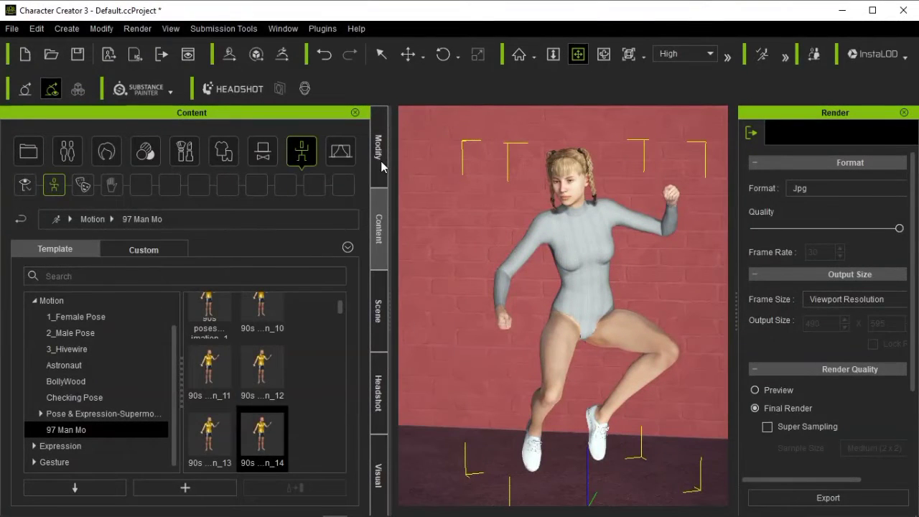
- Open the facial editor and apply the 1_Happy expression from the 01-Happy style to the character
click(380, 162)
click(132, 244)
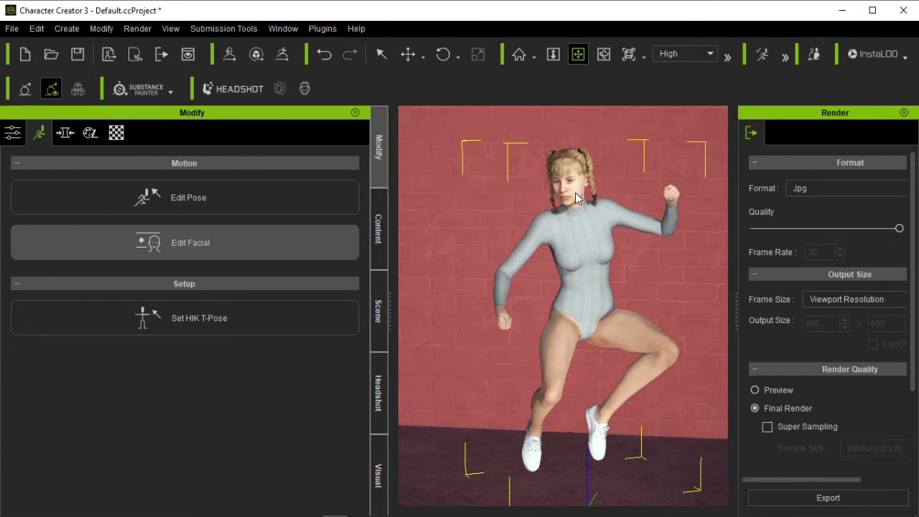
click(323, 249)
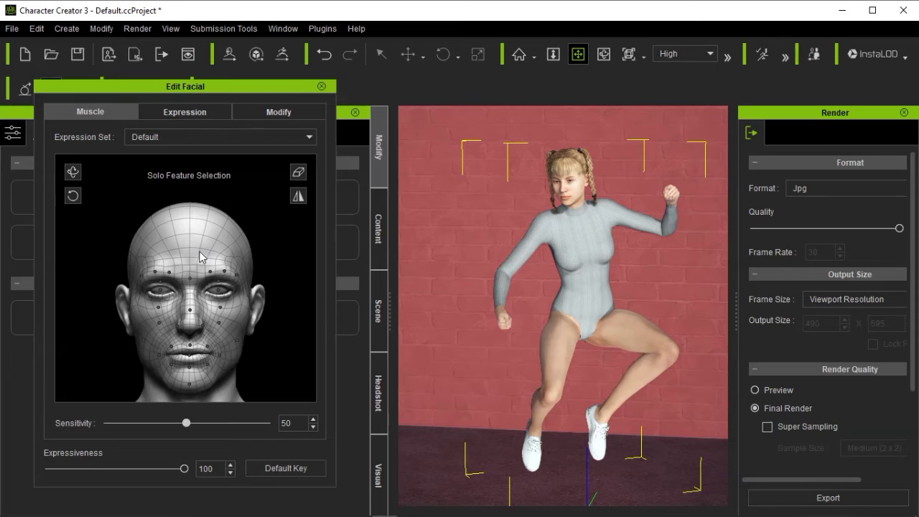
click(183, 113)
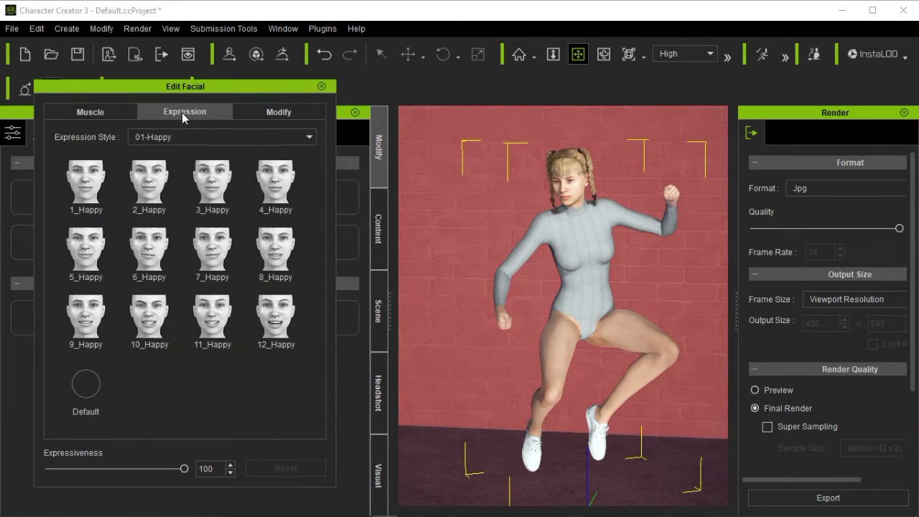
click(86, 192)
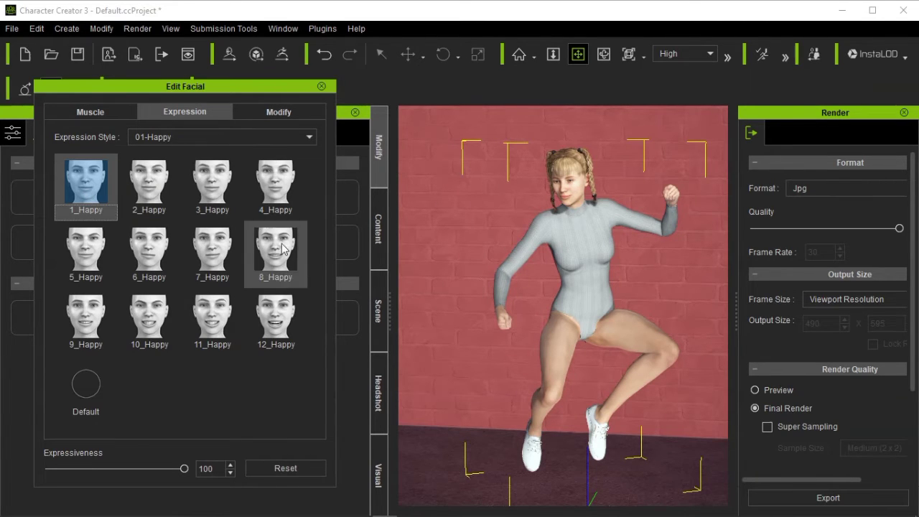
- Try 7_Happy from 01-Happy, and 1_Happy, 14_Happy, 15_Sad and 11_Sad from the 08-ExPlus Happy Sad style, on the character
click(207, 251)
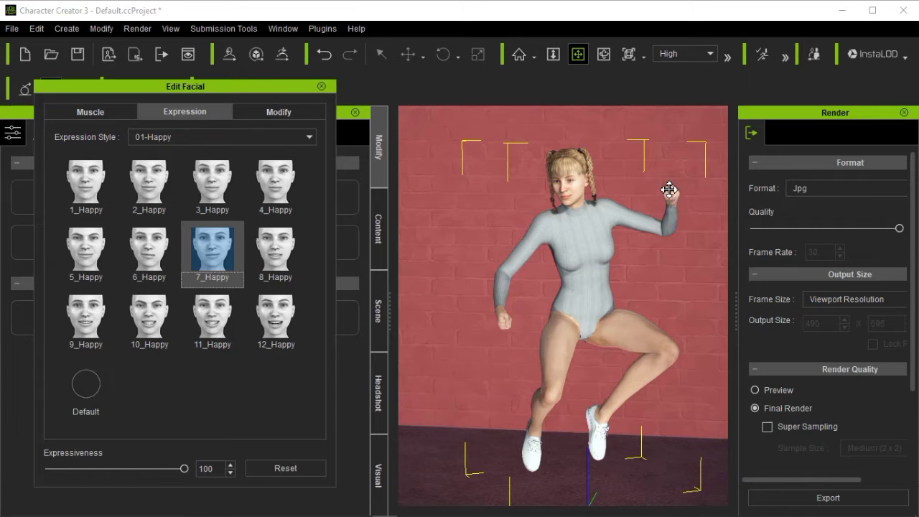
click(213, 136)
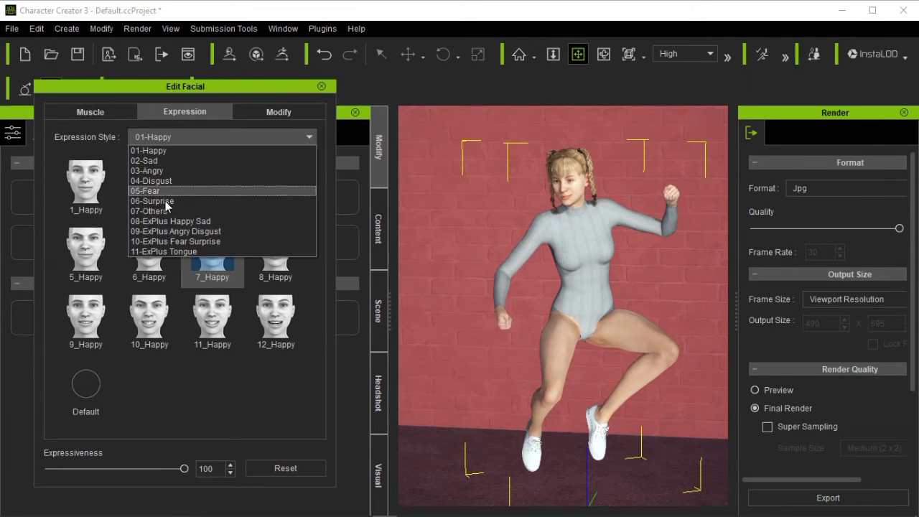
click(176, 221)
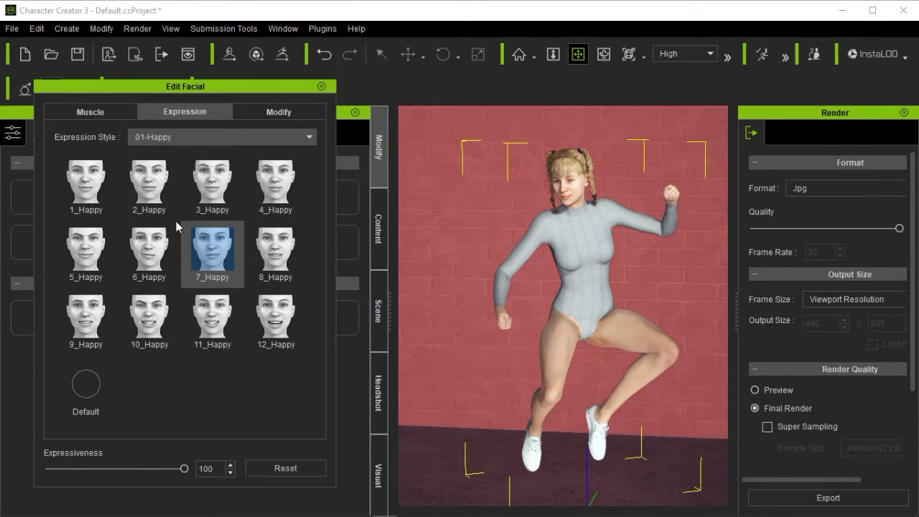
click(88, 188)
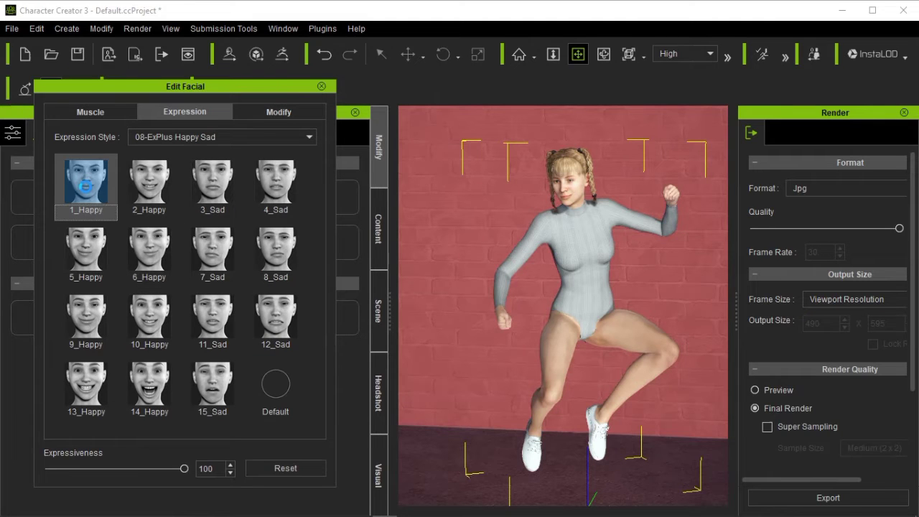
click(153, 382)
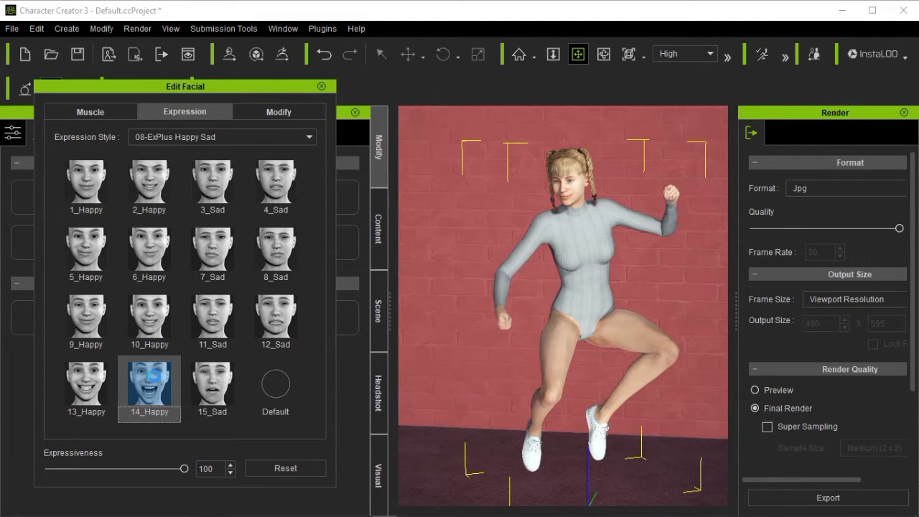
click(210, 378)
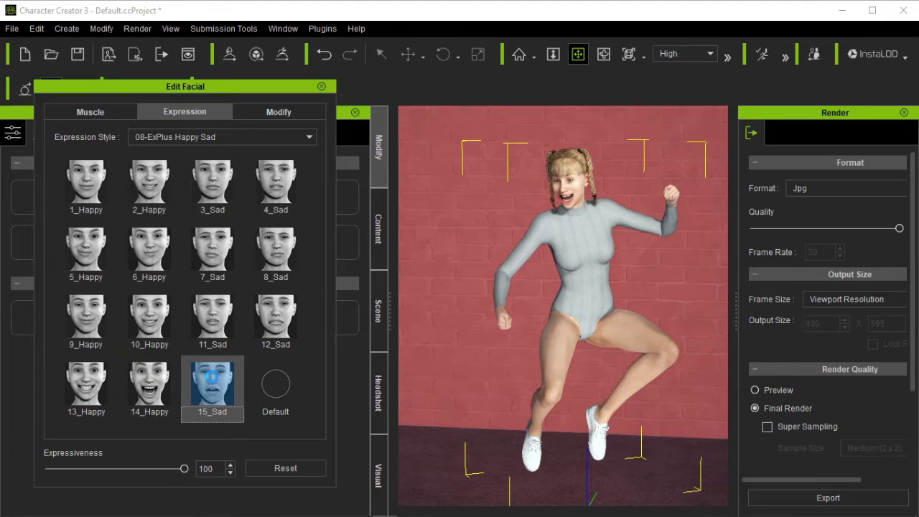
click(224, 319)
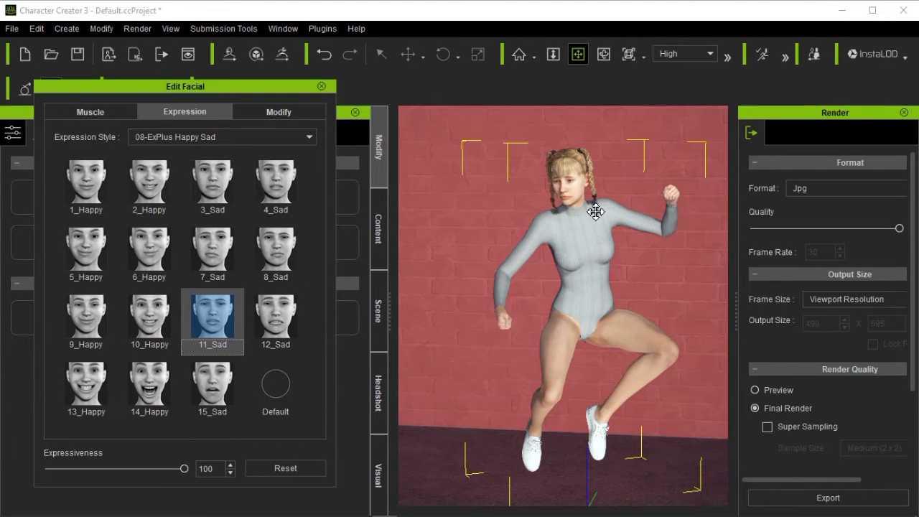
- Try 14_Angry from the 09-ExPlus Angry Disgust style, settle on 15_Disgust, and return to the 97 Man Mo motion templates
click(603, 54)
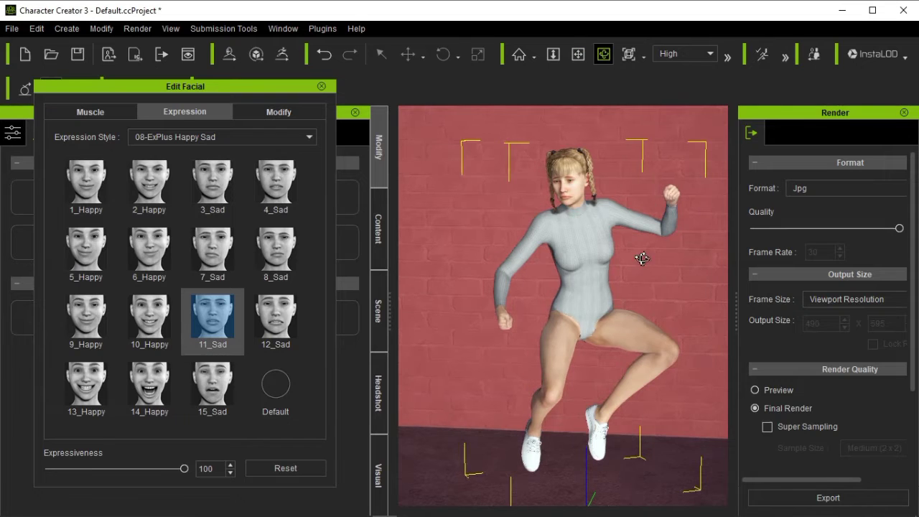
drag(642, 258, 656, 258)
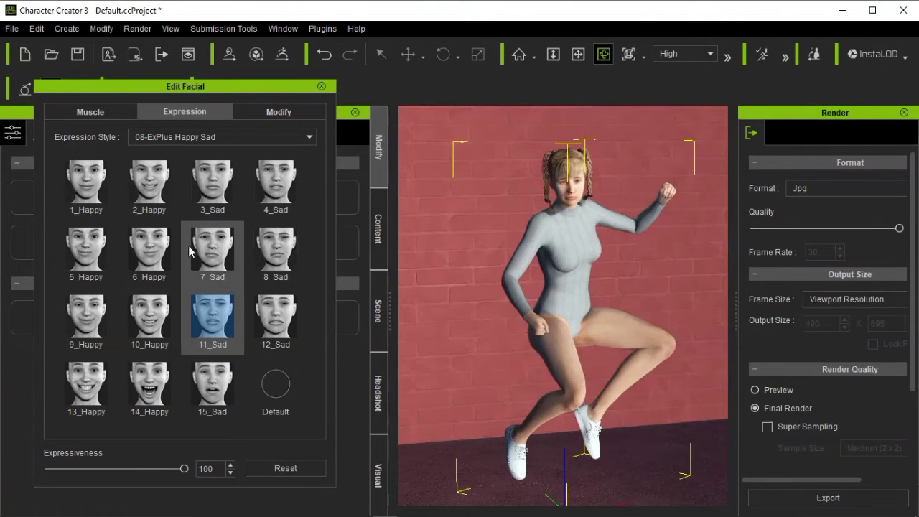
click(209, 137)
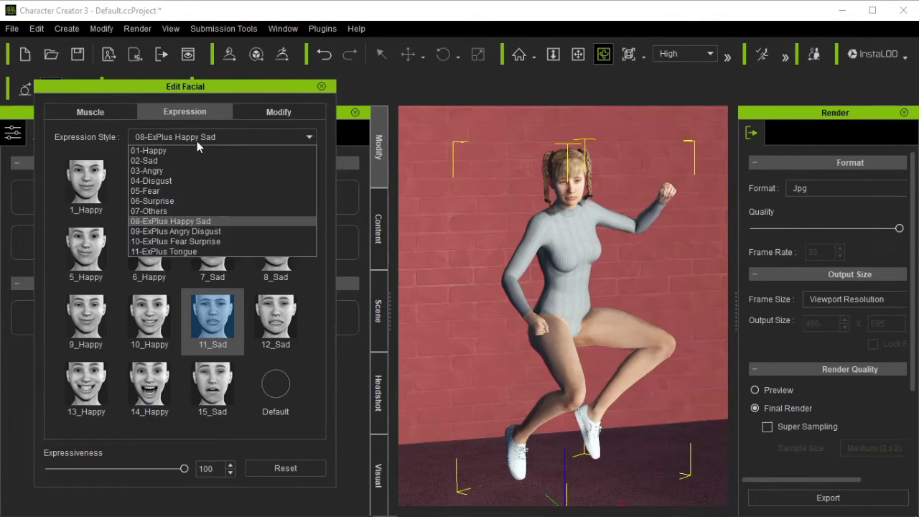
click(177, 231)
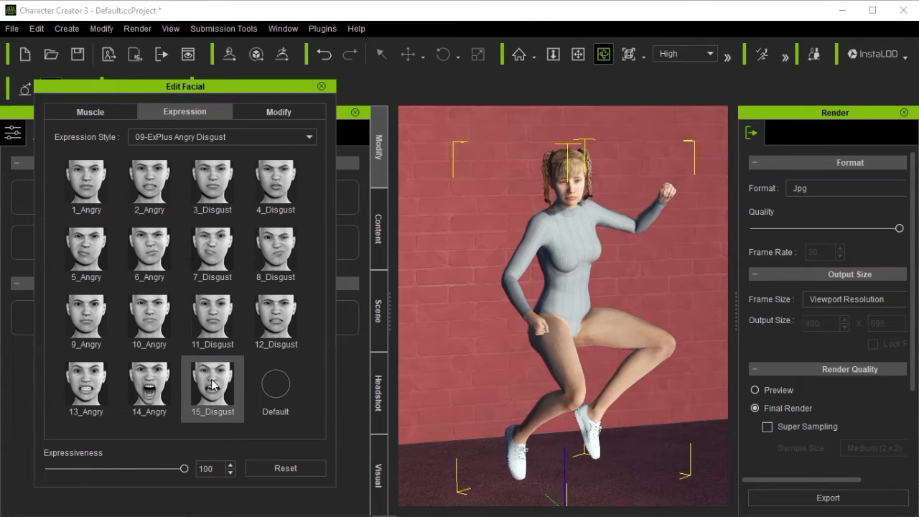
click(137, 384)
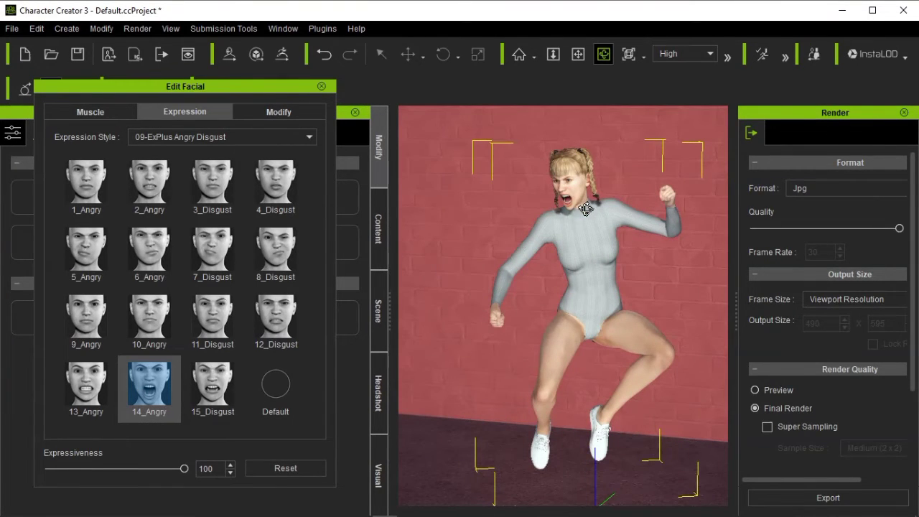
click(214, 380)
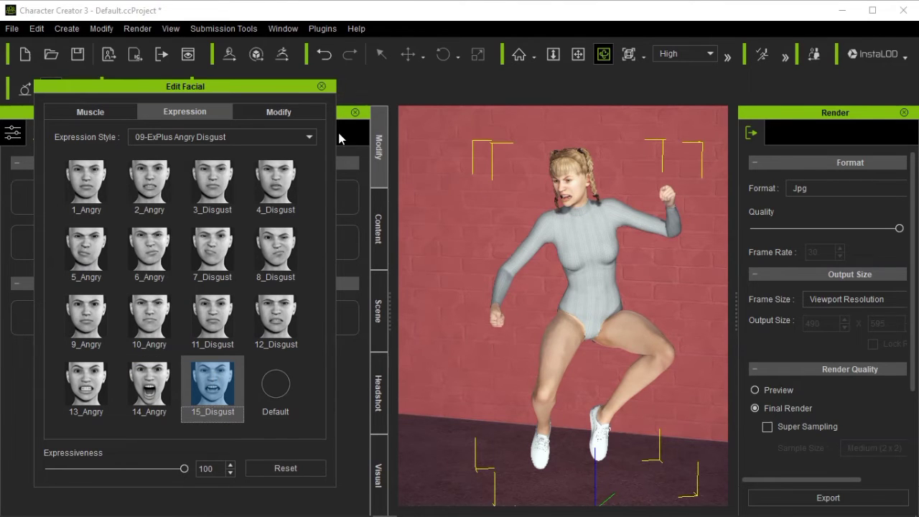
click(321, 86)
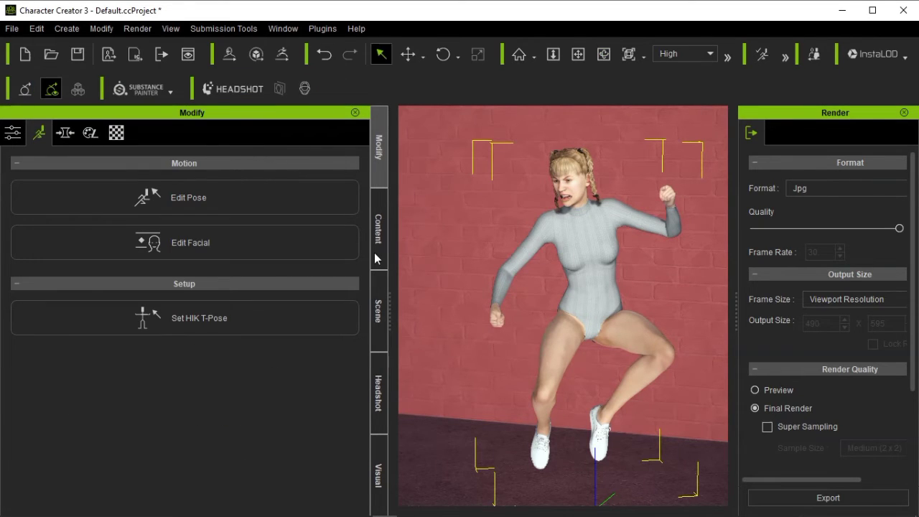
click(378, 229)
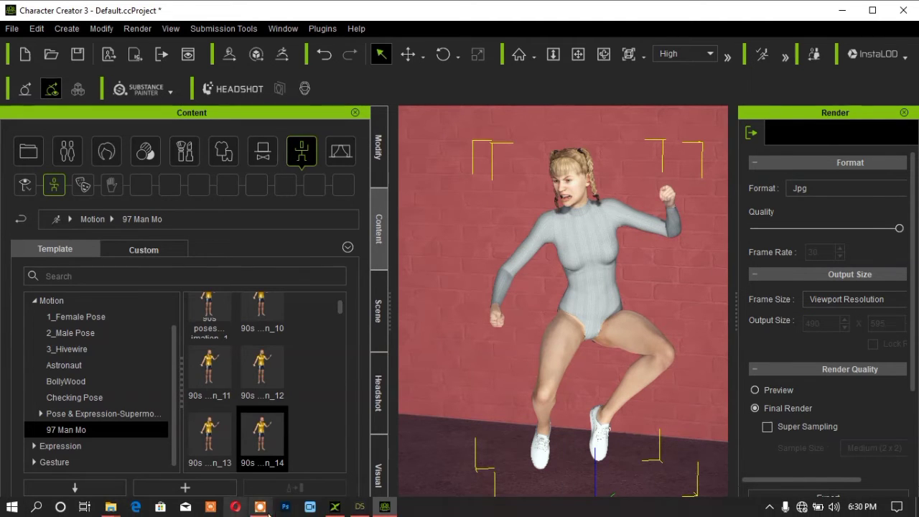
- Switch to DAZ Studio and collapse the timeline to get a larger view of the Genesis 3 Male figure
click(355, 507)
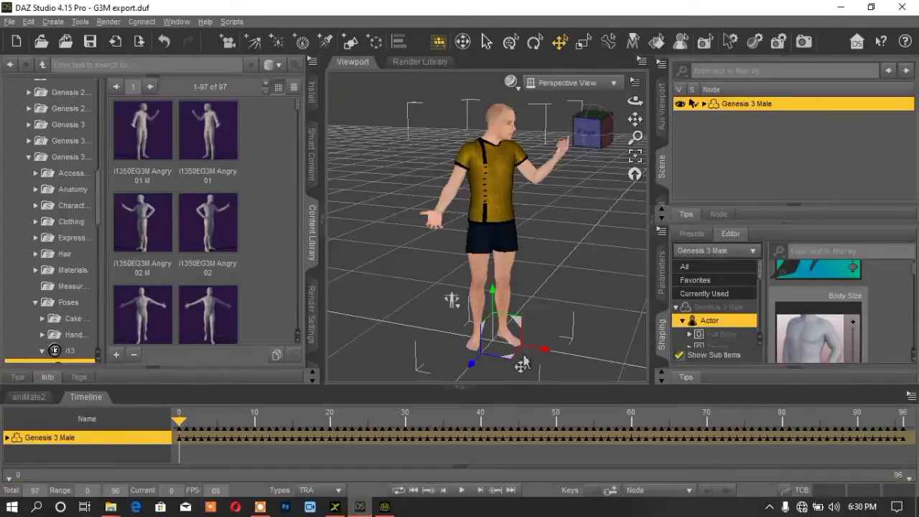
click(86, 402)
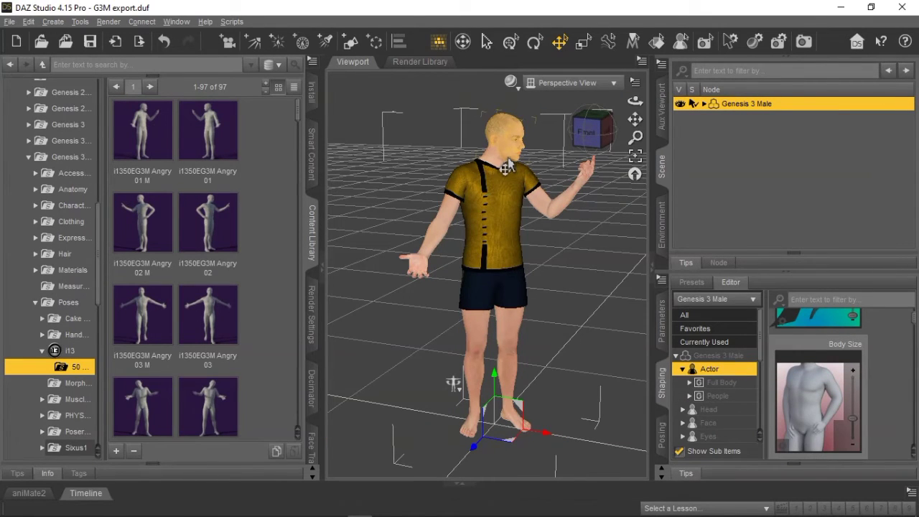
drag(587, 136, 606, 136)
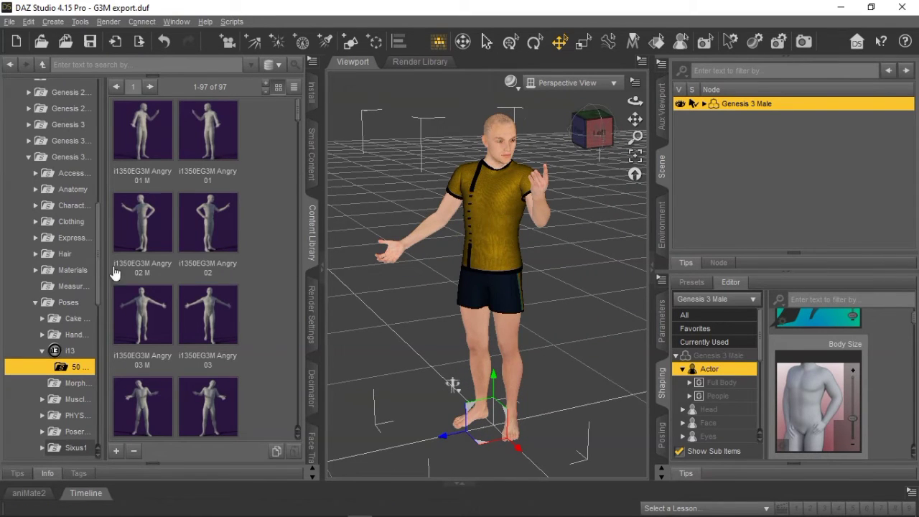
- Browse the Genesis 8 character folders in the content library, examining Kala 8 and the Paige and Ravyn presets
click(29, 156)
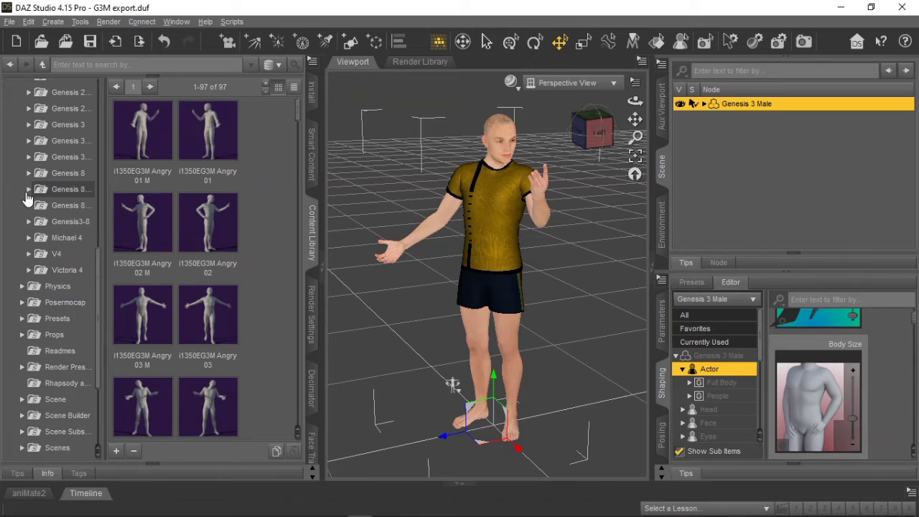
click(28, 189)
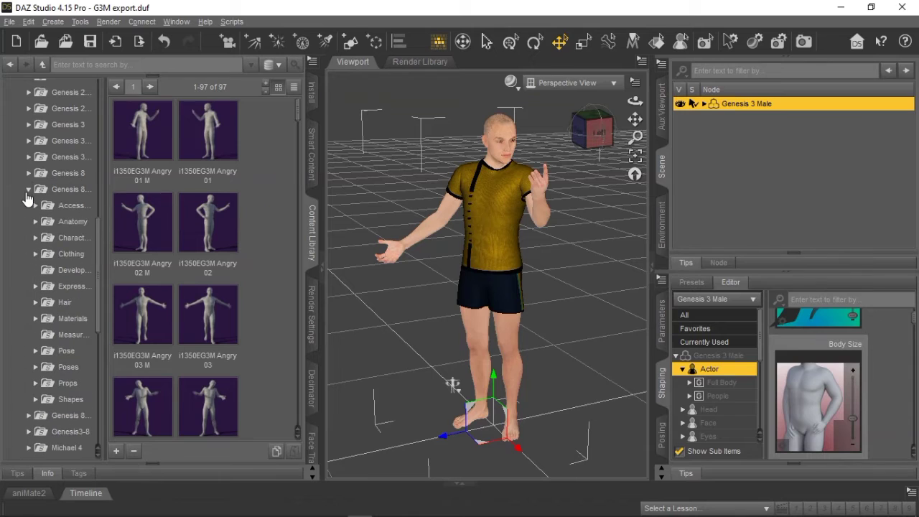
click(36, 237)
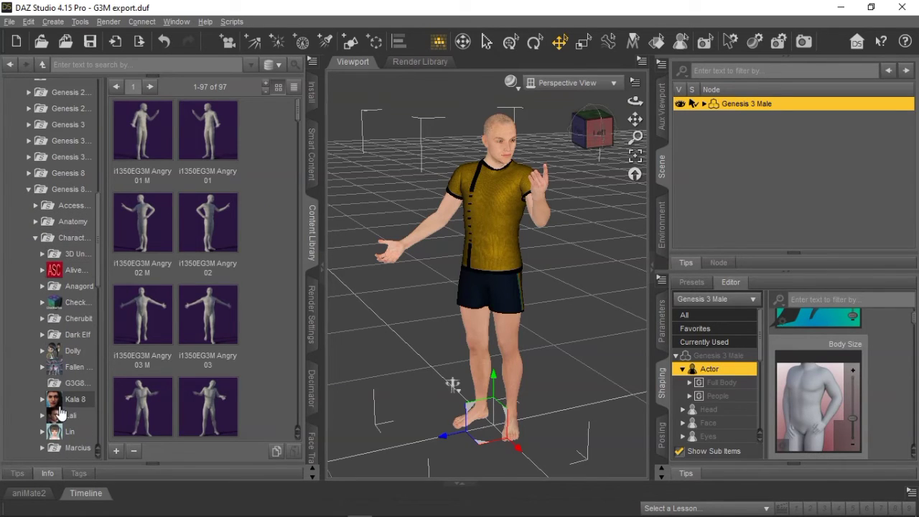
click(65, 400)
click(42, 399)
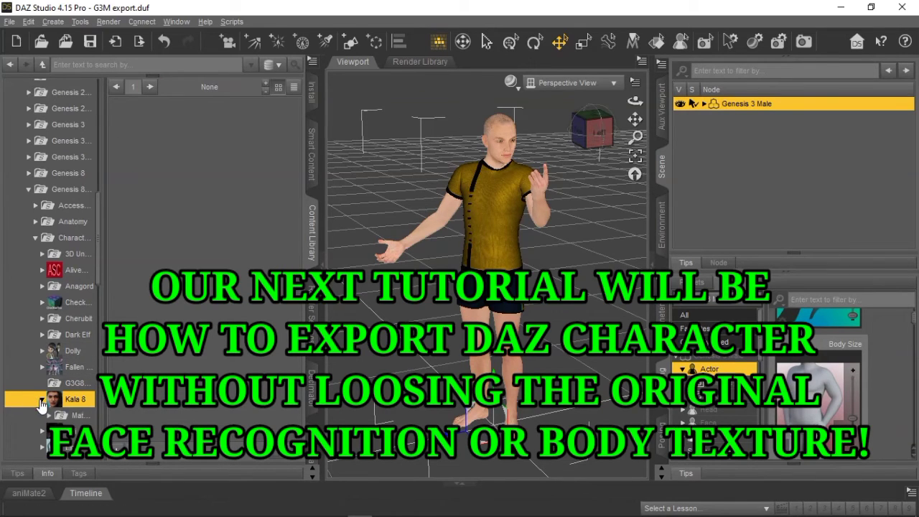
click(65, 254)
click(41, 254)
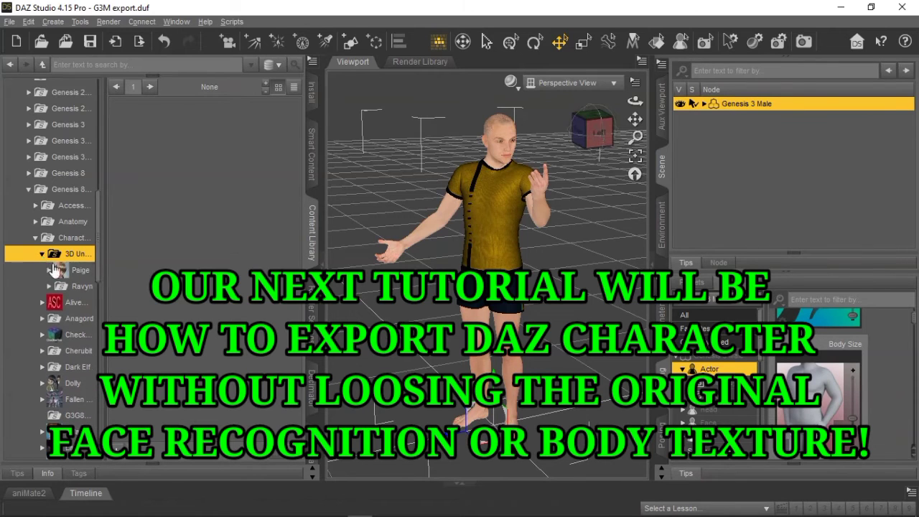
click(56, 270)
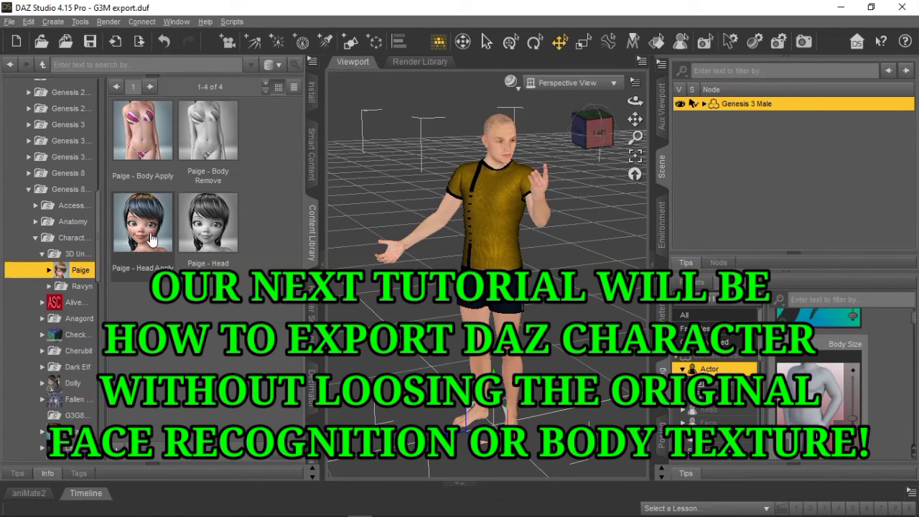
mouse_move(152, 240)
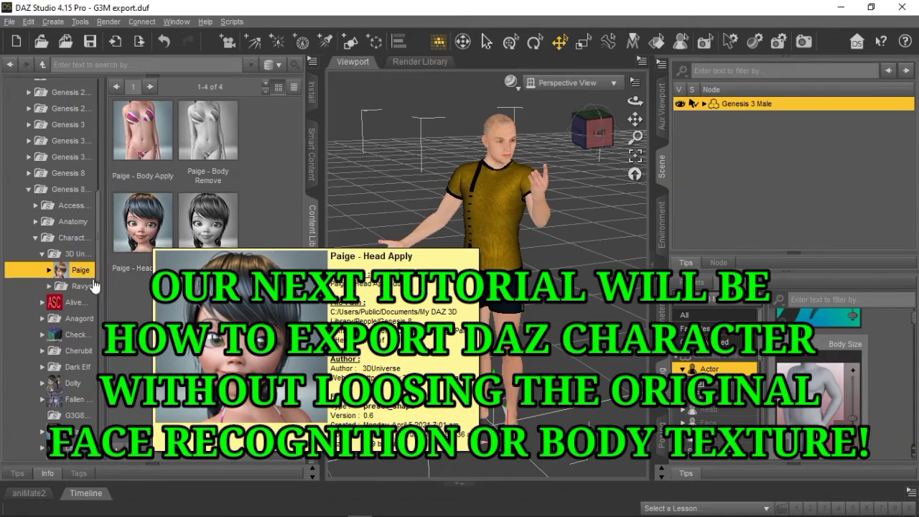
click(48, 286)
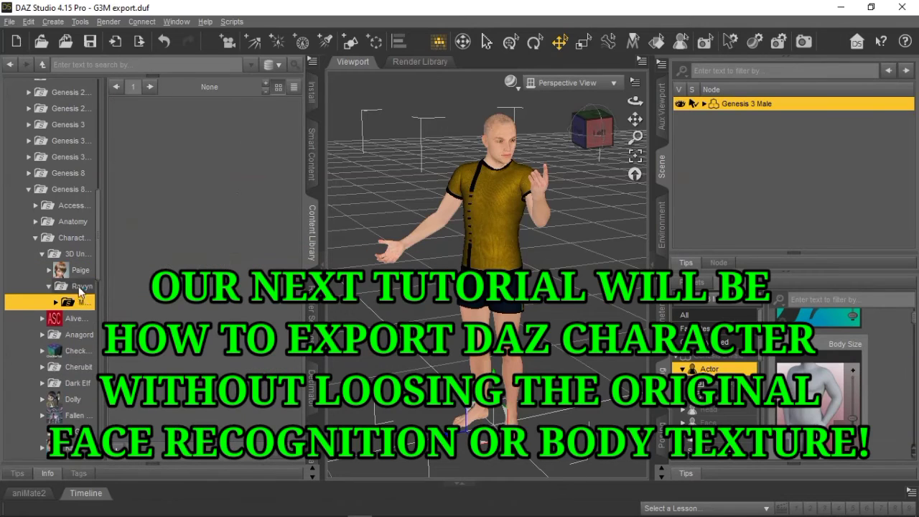
click(79, 285)
mouse_move(144, 246)
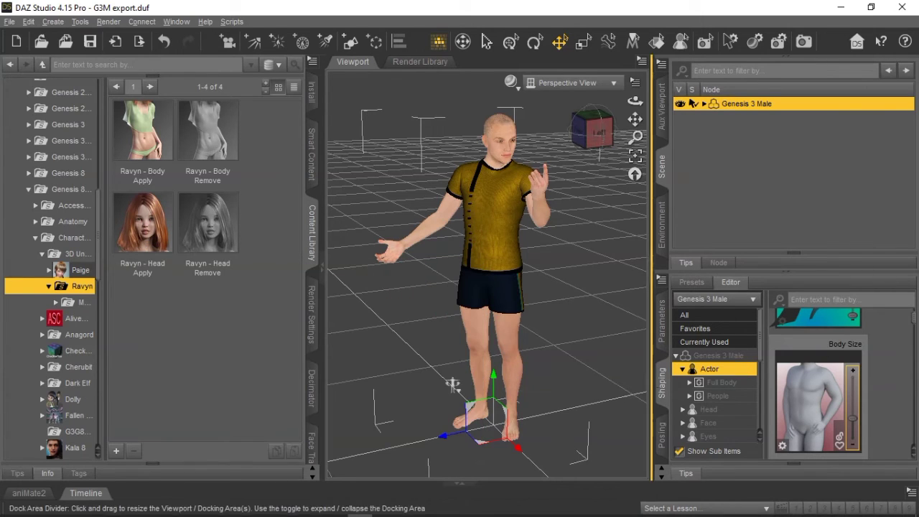
- Switch back to Character Creator 3 to view the posed character
mouse_move(432, 511)
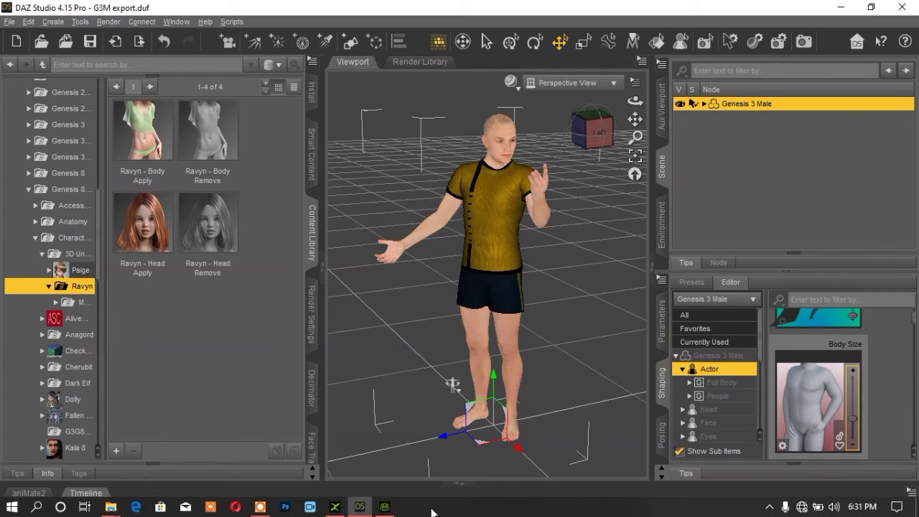
click(385, 508)
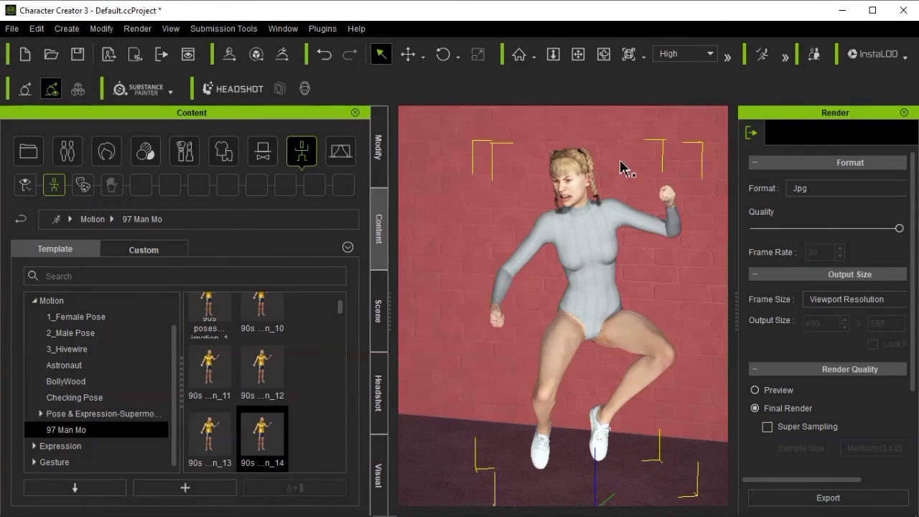
mouse_move(527, 511)
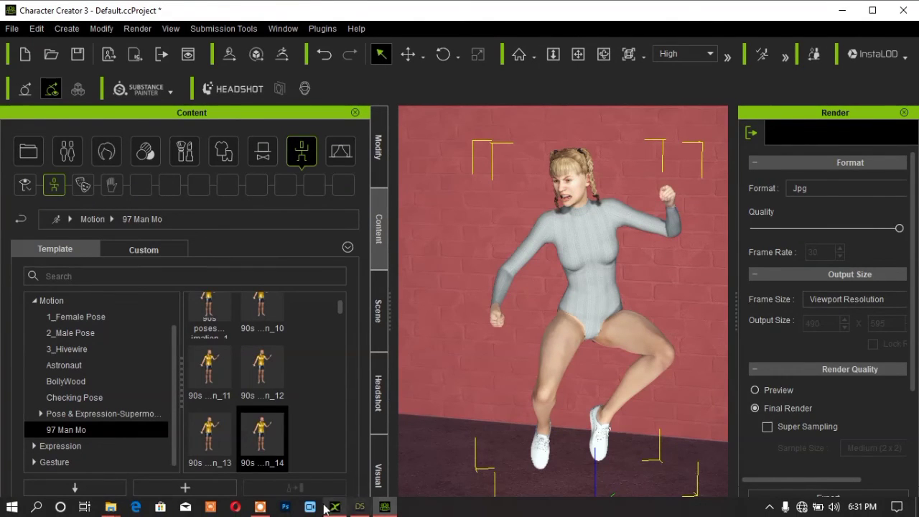
click(259, 507)
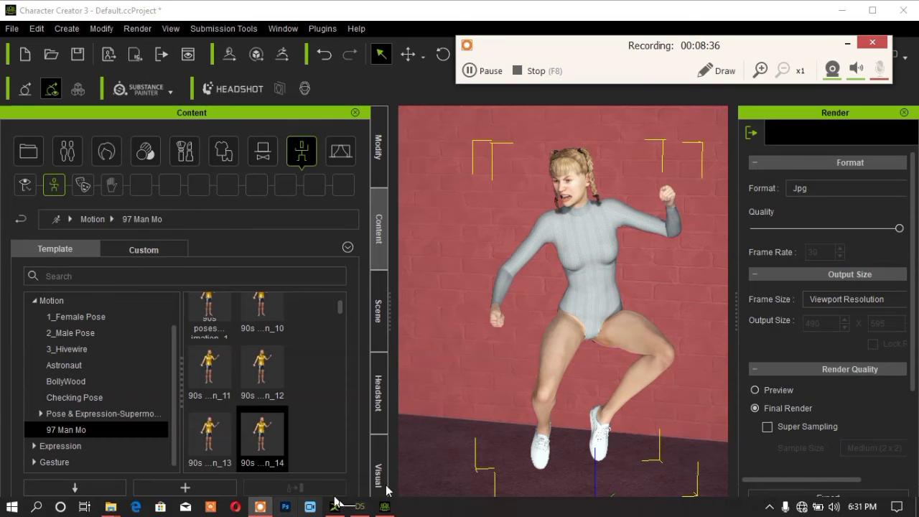